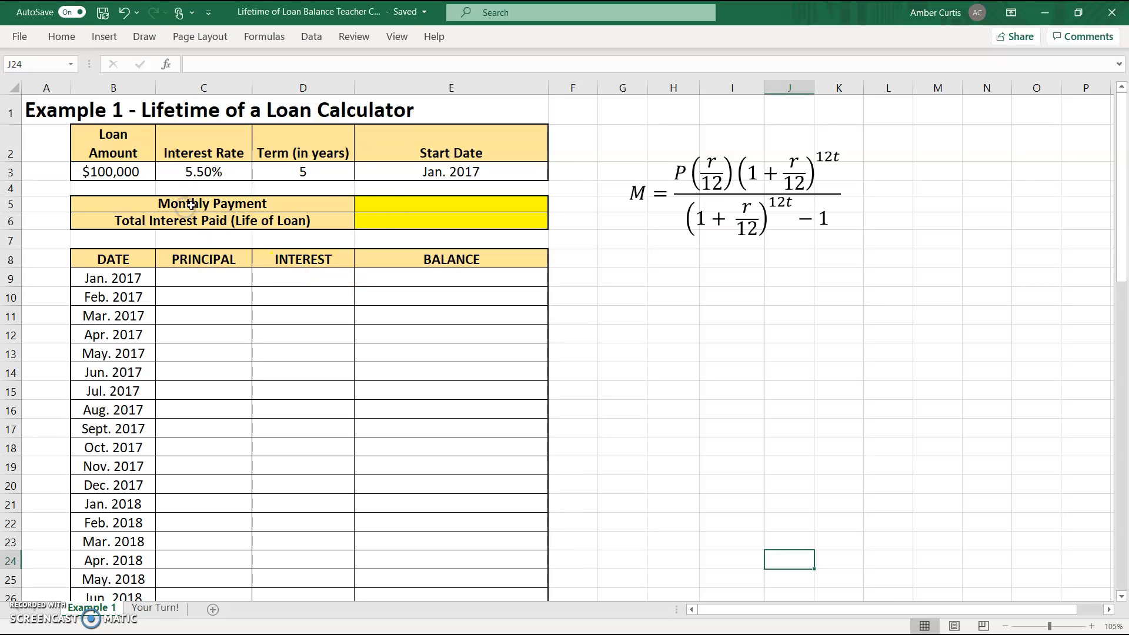
# Insert a wide, empty text box beneath the monthly payment equation, spanning roughly columns G to O
pyautogui.click(385, 208)
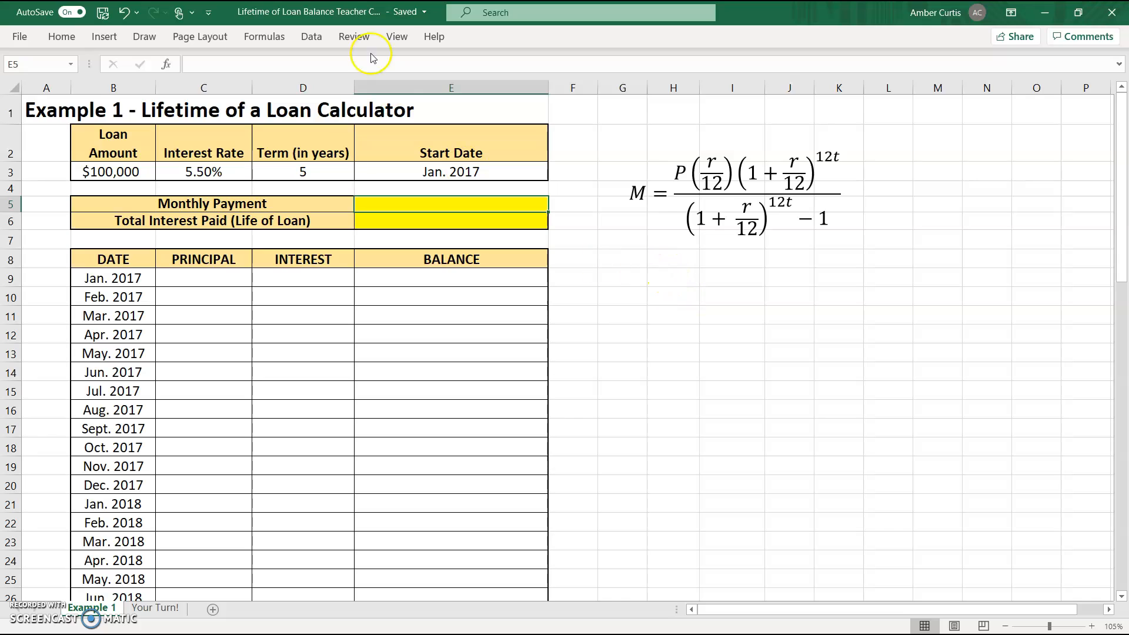
pyautogui.click(104, 36)
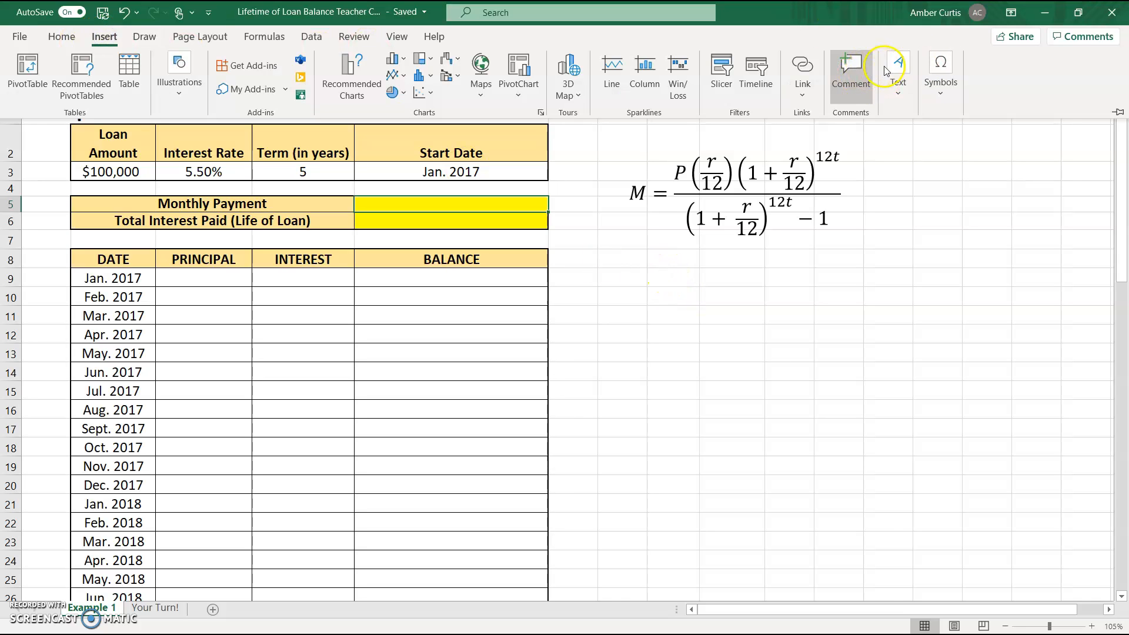
pyautogui.click(892, 70)
pyautogui.click(901, 139)
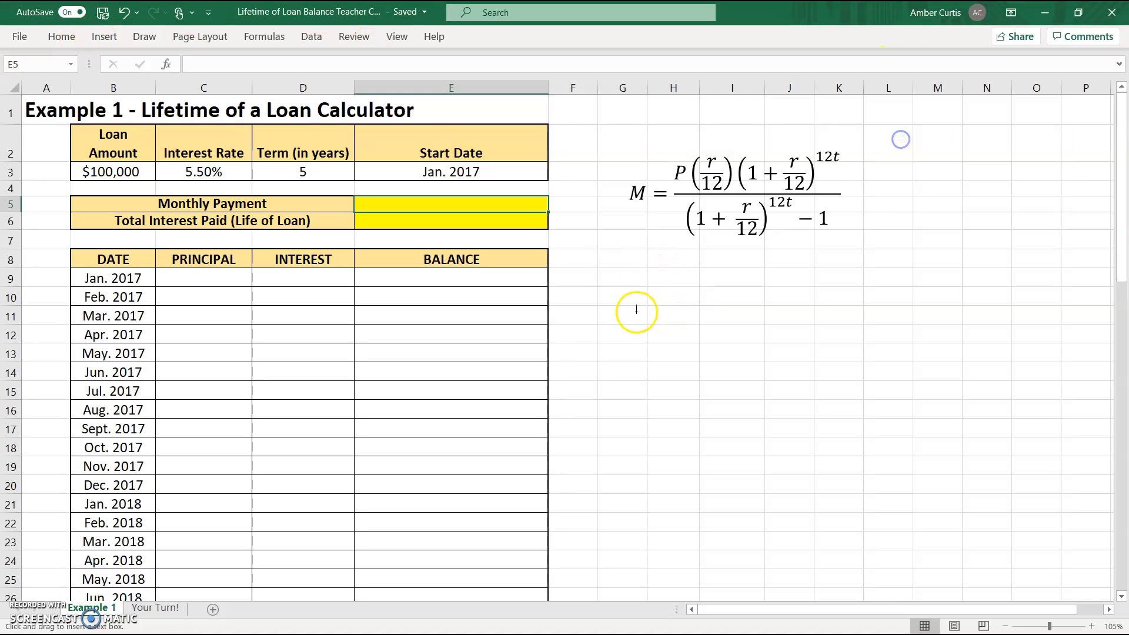
pyautogui.moveTo(600, 271); pyautogui.dragTo(1072, 346)
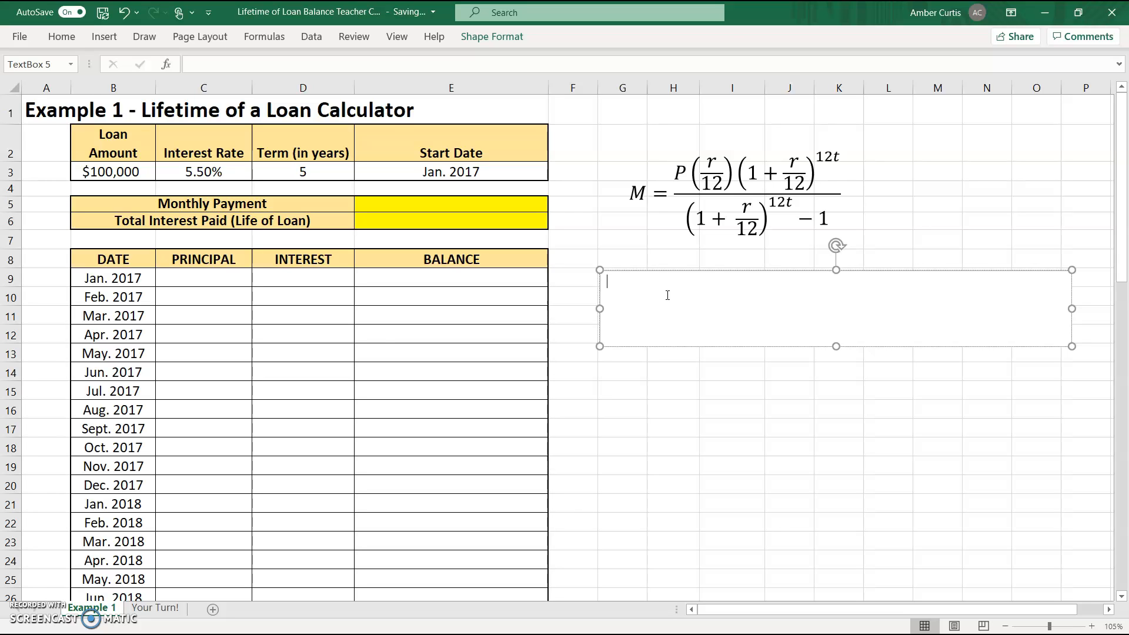
# Set the new text box's font to size 20 and red
pyautogui.click(62, 36)
pyautogui.click(256, 66)
pyautogui.click(256, 68)
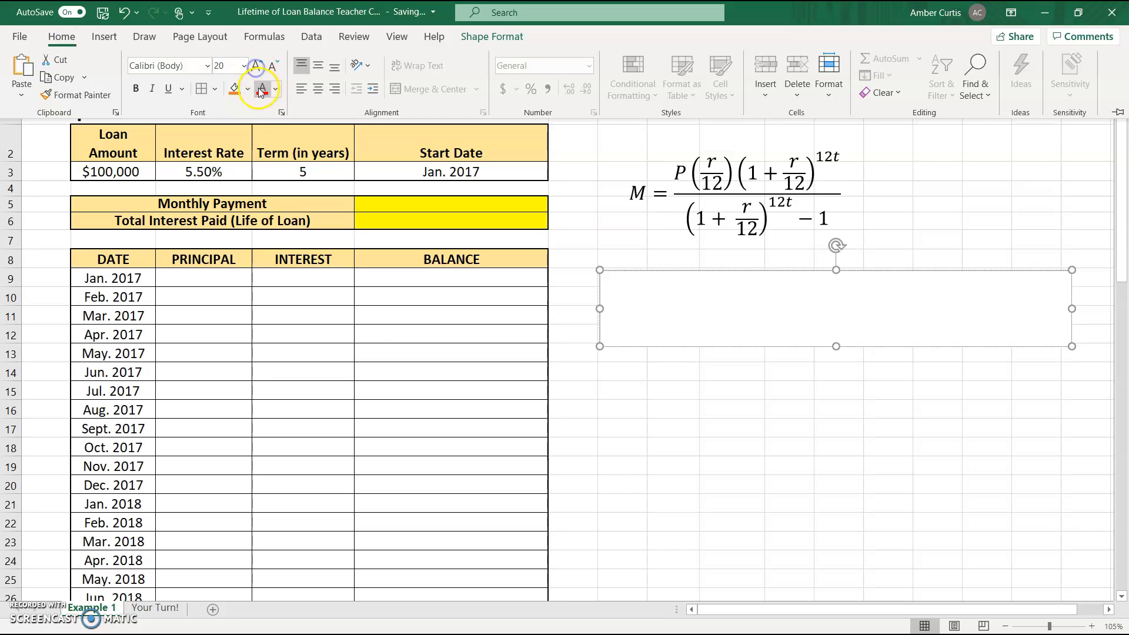
pyautogui.click(628, 293)
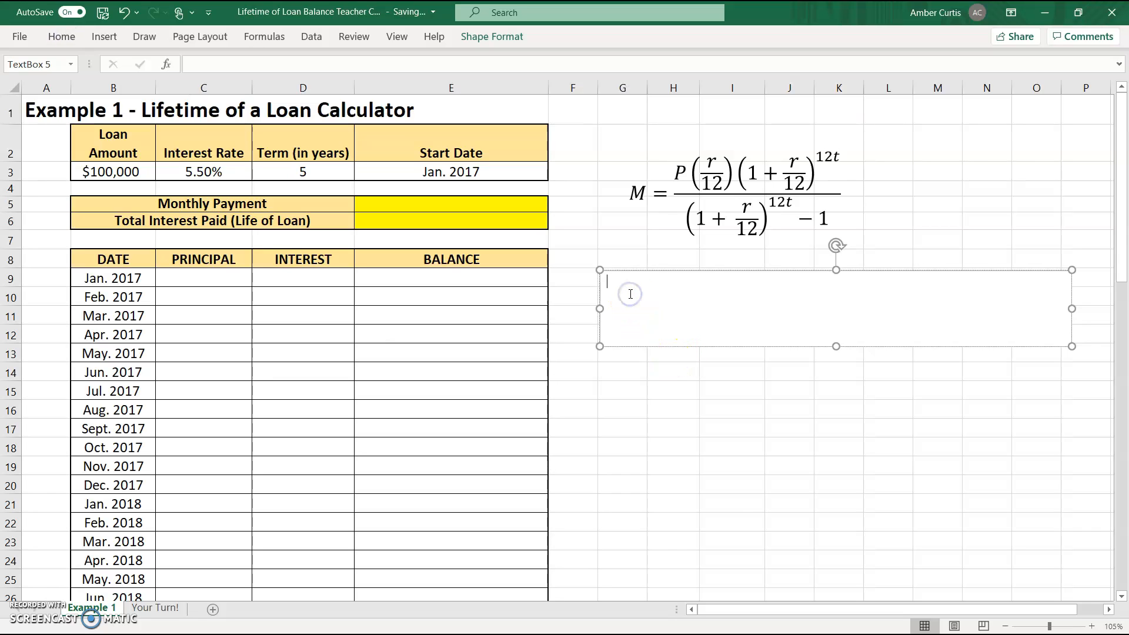
pyautogui.click(401, 205)
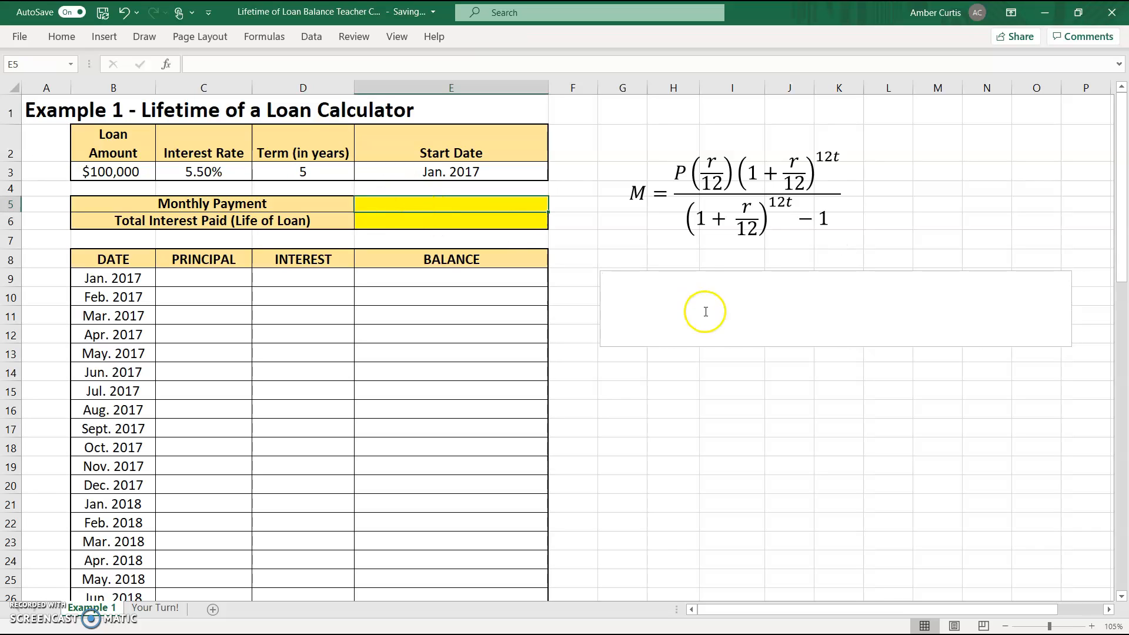
# Write the equation's numerator in the text box as =(P*(r/12)*(1+r/12)^(12*t)), enclosed in its own parentheses
pyautogui.click(651, 297)
pyautogui.write('=')
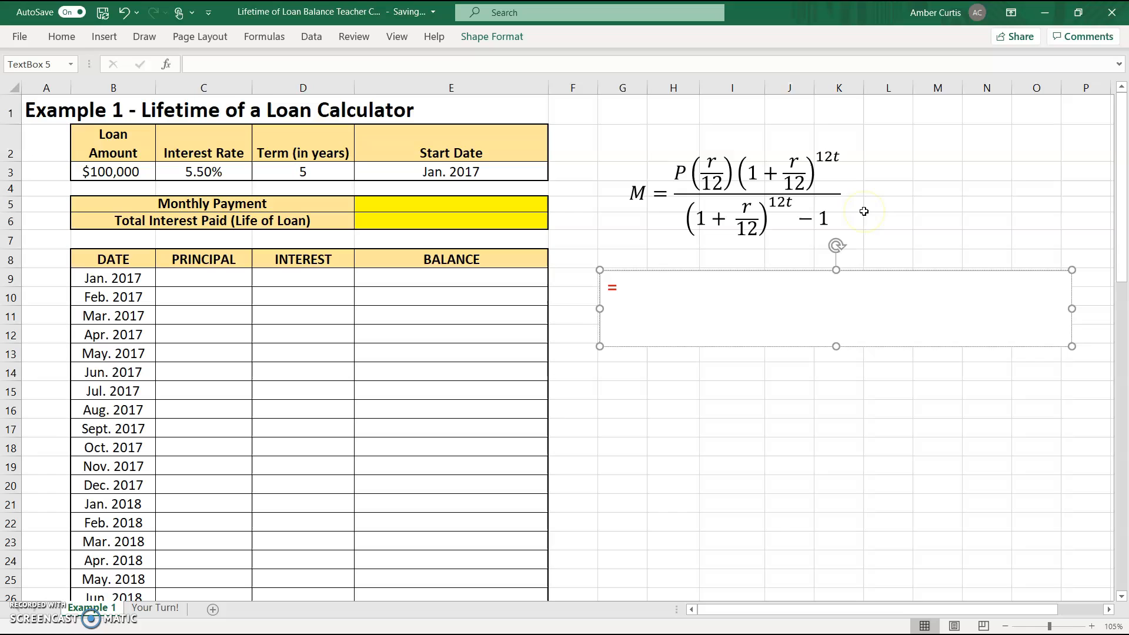
pyautogui.write('P(')
pyautogui.press('BackSpace')
pyautogui.write('*(r/12)*(1')
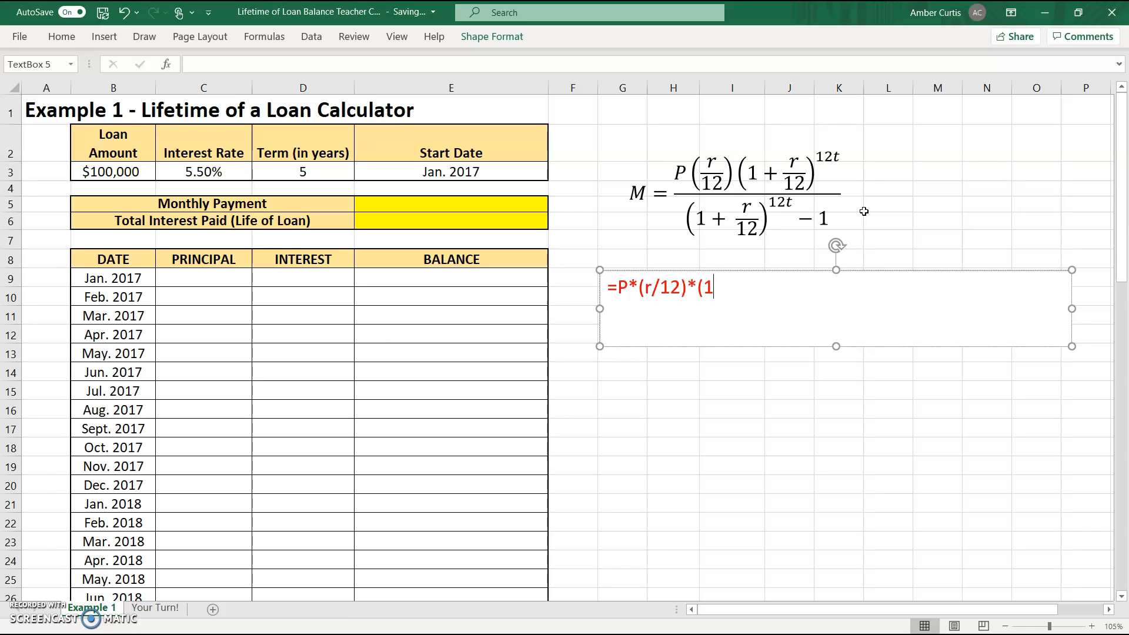
pyautogui.write('+r/12)^(12*')
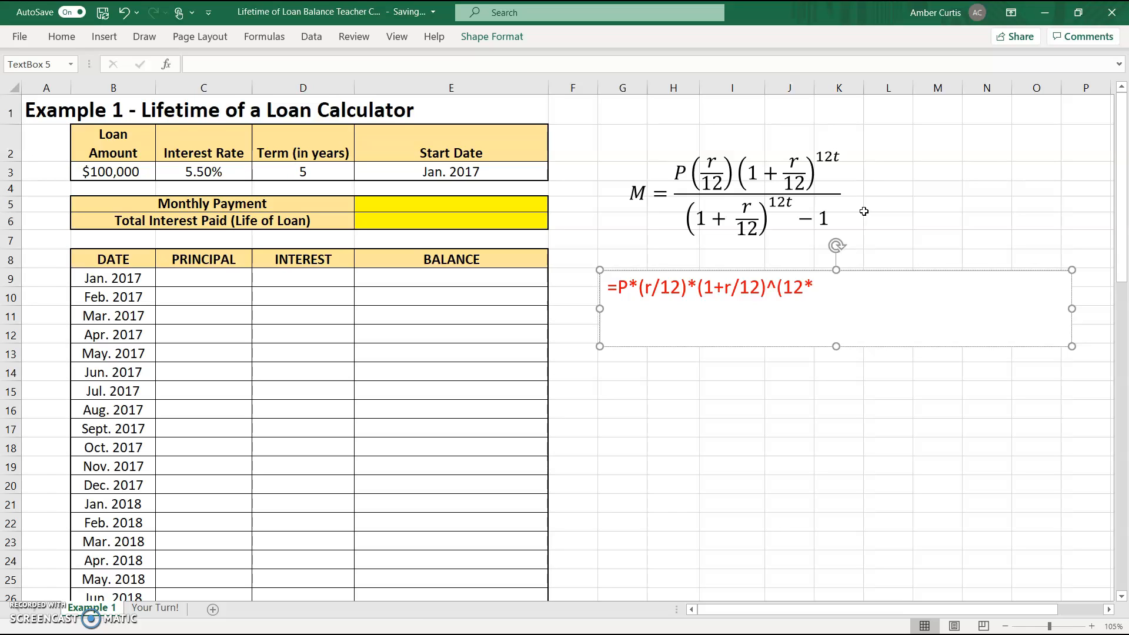
pyautogui.write('t)')
pyautogui.write(')')
pyautogui.click(618, 295)
pyautogui.write('(')
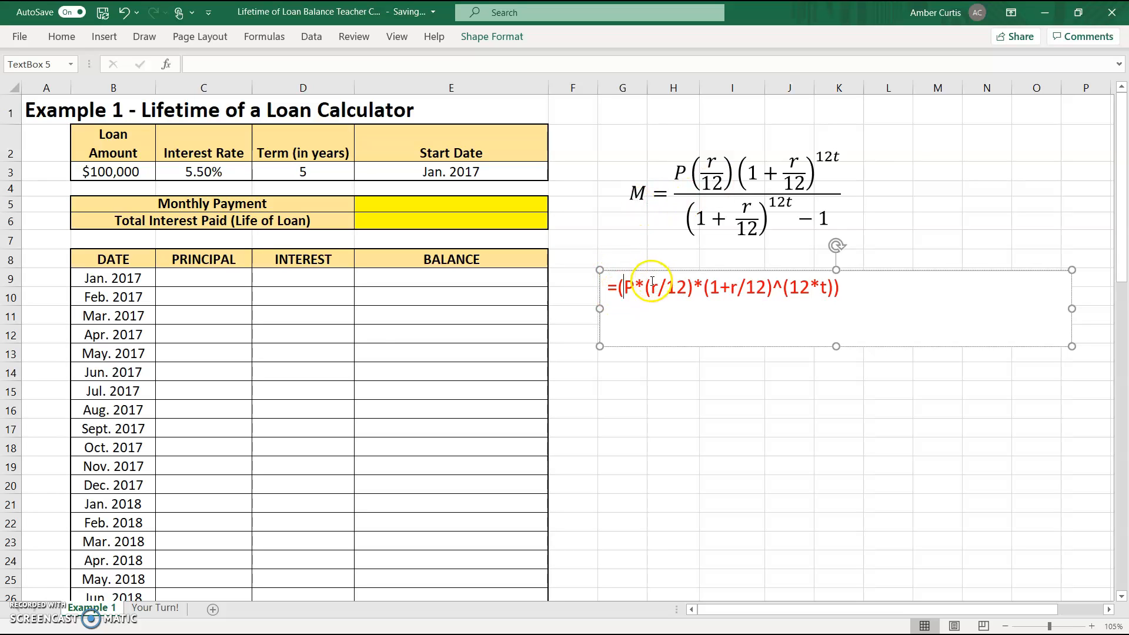
# Complete the text box formula by appending the denominator /((1+r/12)^(12*t)-1) after the numerator
pyautogui.click(621, 297)
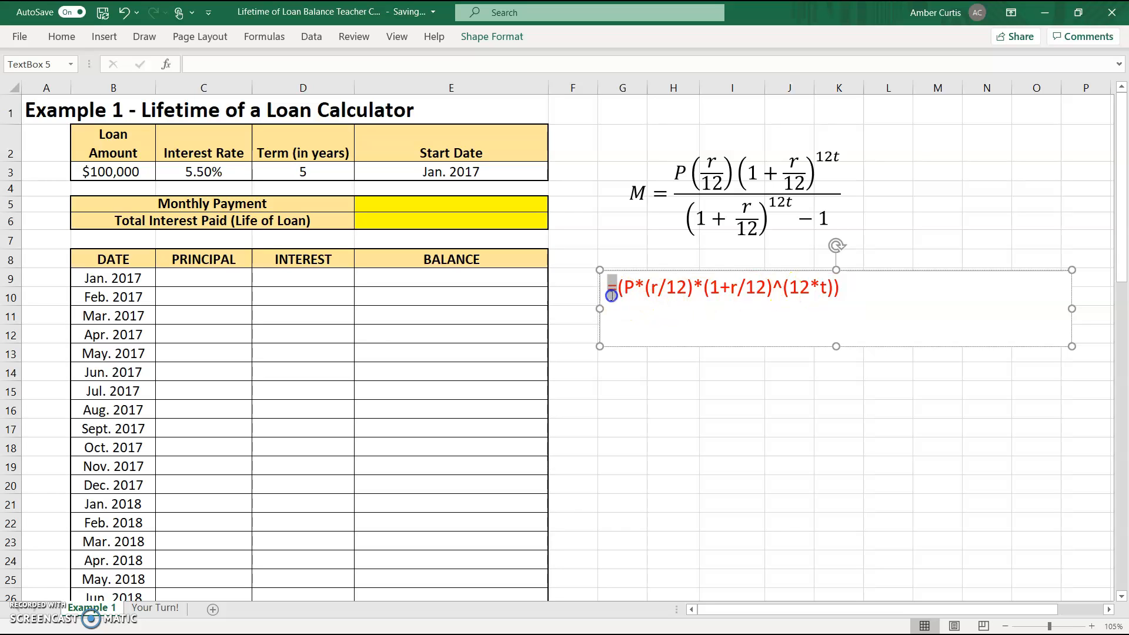
pyautogui.moveTo(623, 296); pyautogui.dragTo(617, 296)
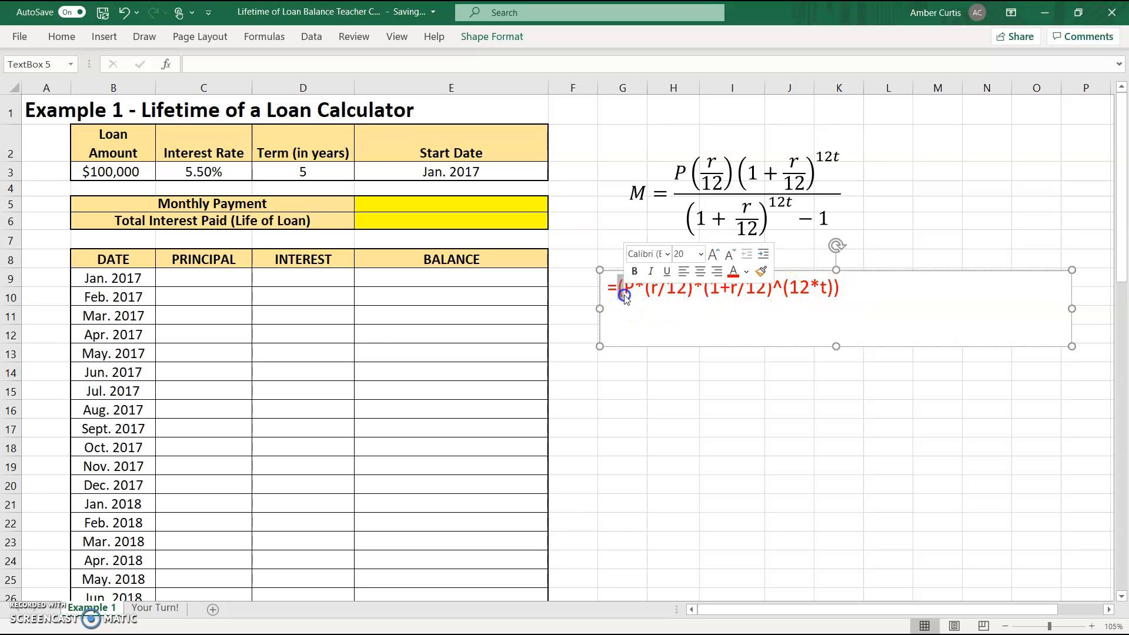
pyautogui.moveTo(839, 291); pyautogui.dragTo(835, 292)
pyautogui.click(857, 295)
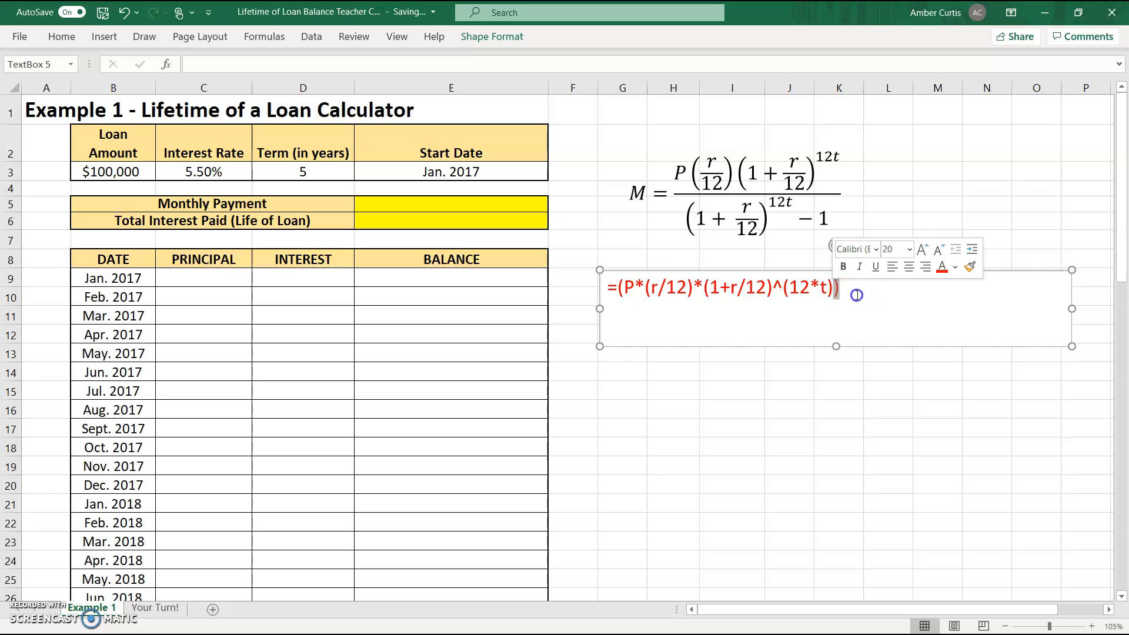
pyautogui.write('/')
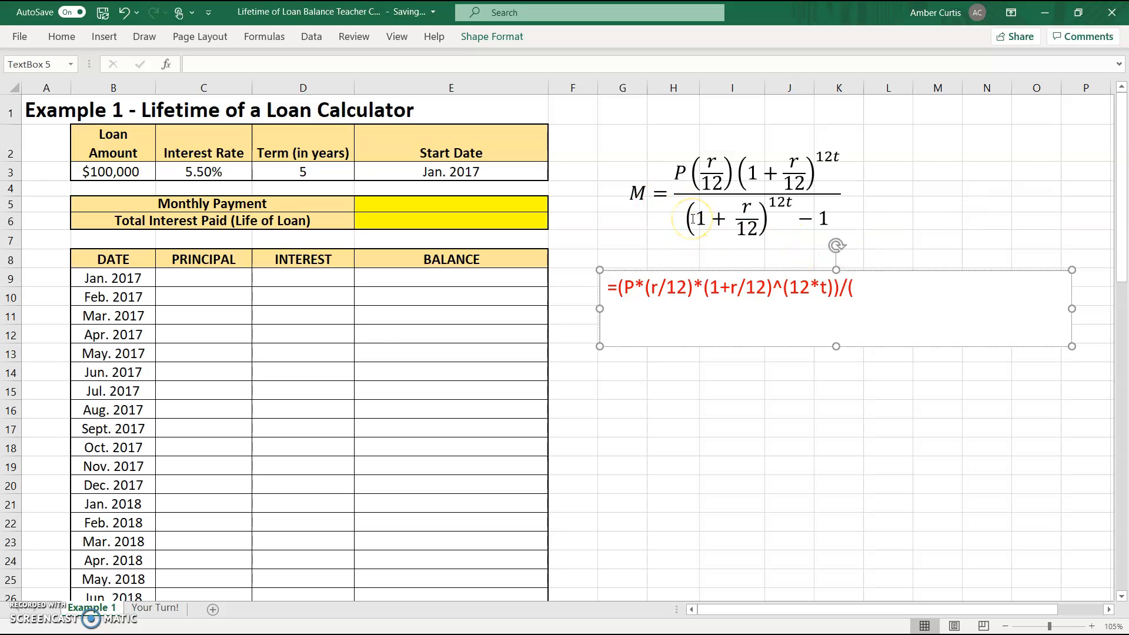
pyautogui.write('(')
pyautogui.write('1+r/12)^(12*t)-1)')
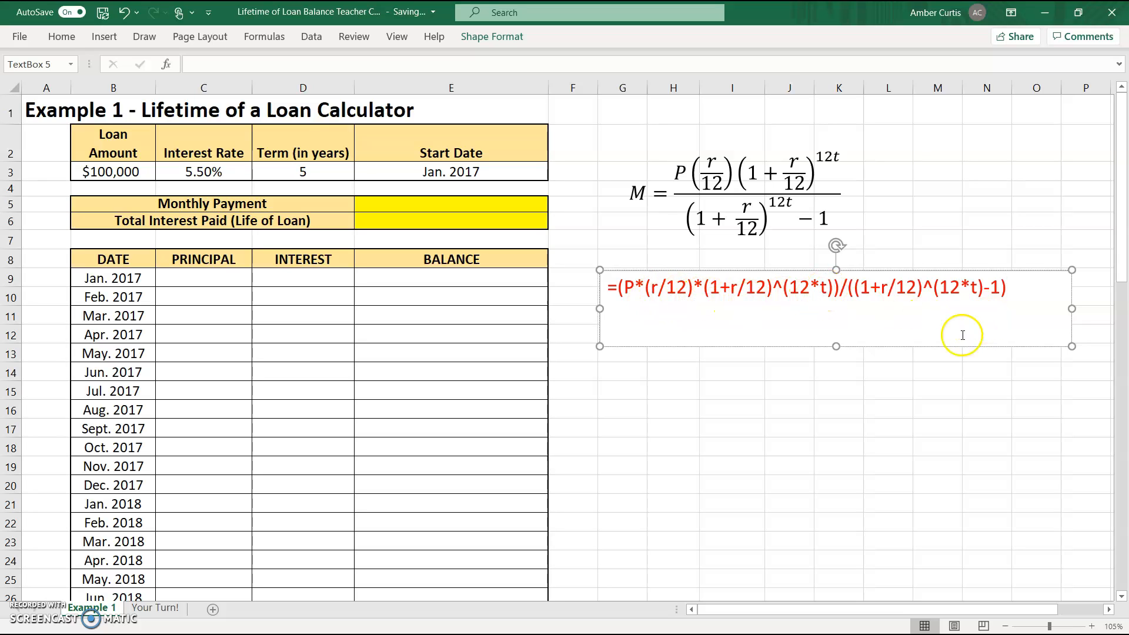
# Duplicate the formula on a lower line of the text box with source formatting, and make the box taller to fit it
pyautogui.moveTo(1009, 287); pyautogui.dragTo(595, 281)
pyautogui.hotkey('ctrl', 'c')
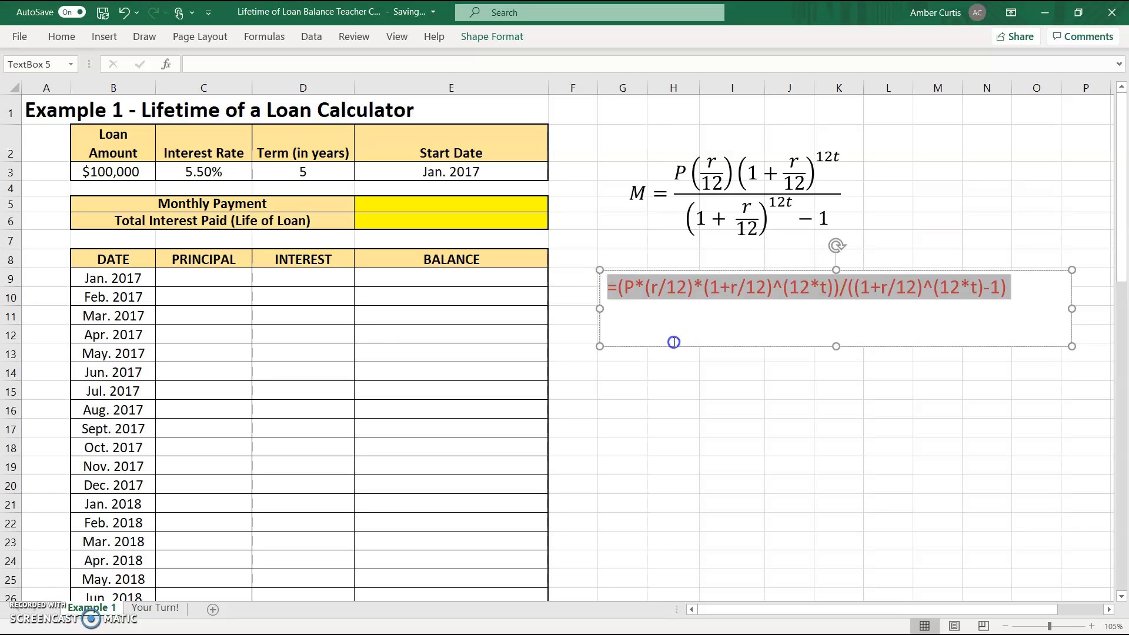
pyautogui.click(673, 342)
pyautogui.hotkey('ctrl', 'v')
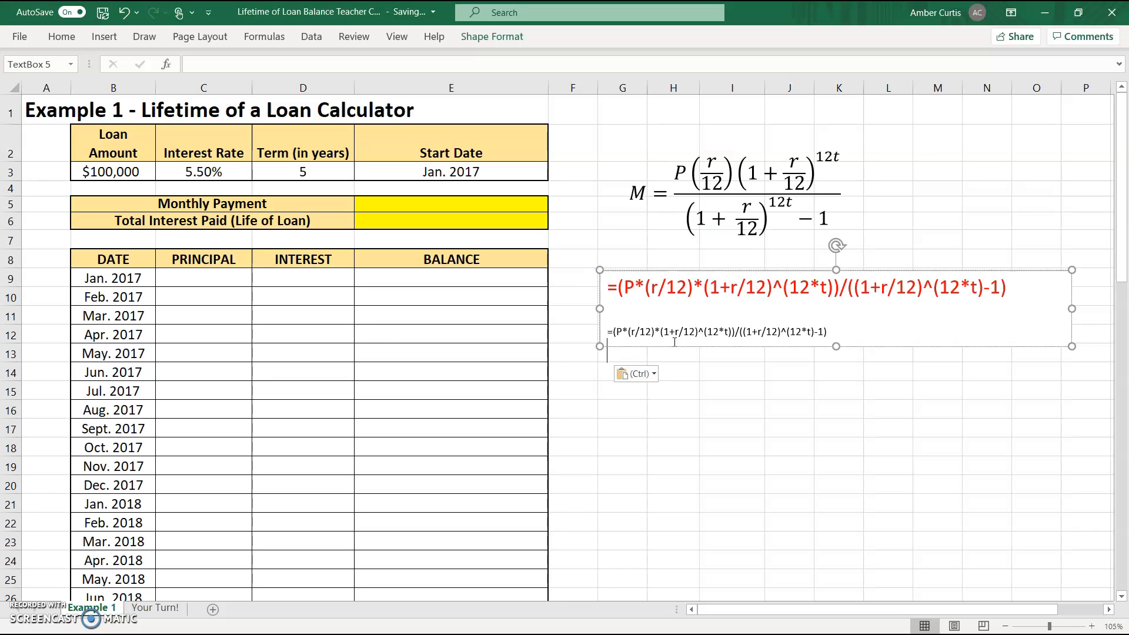
pyautogui.click(638, 374)
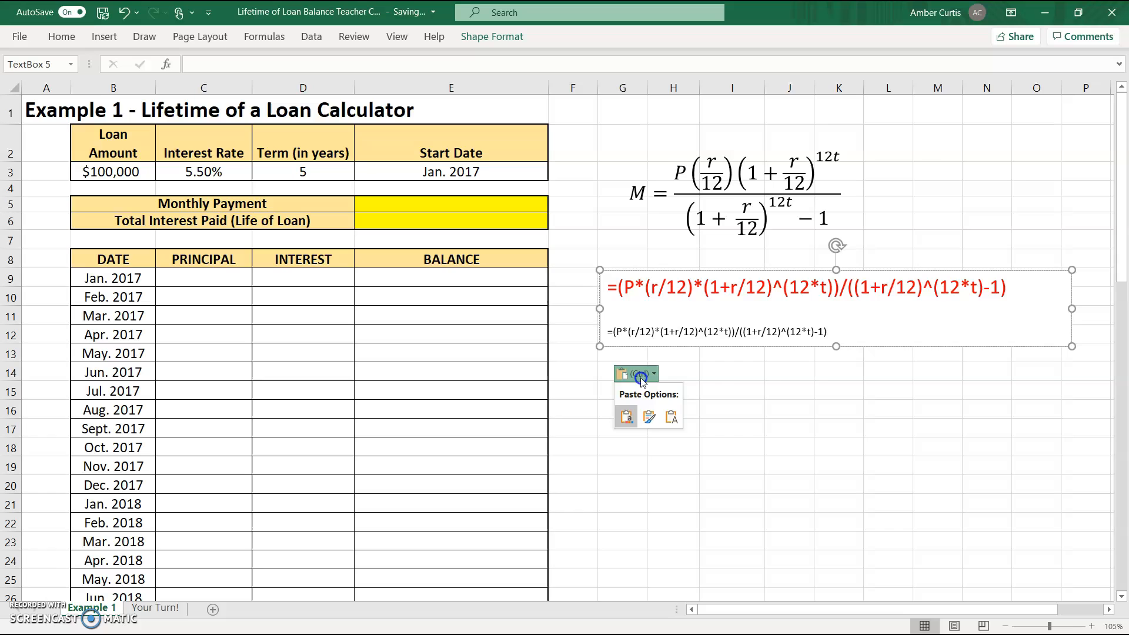
pyautogui.click(655, 415)
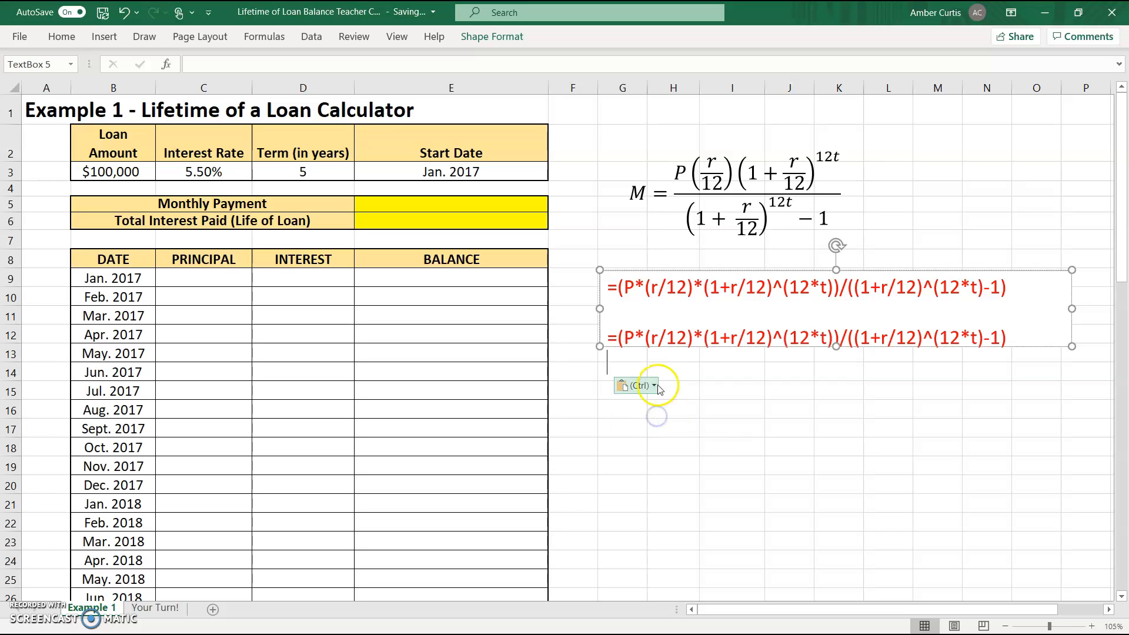
pyautogui.moveTo(835, 346); pyautogui.dragTo(835, 365)
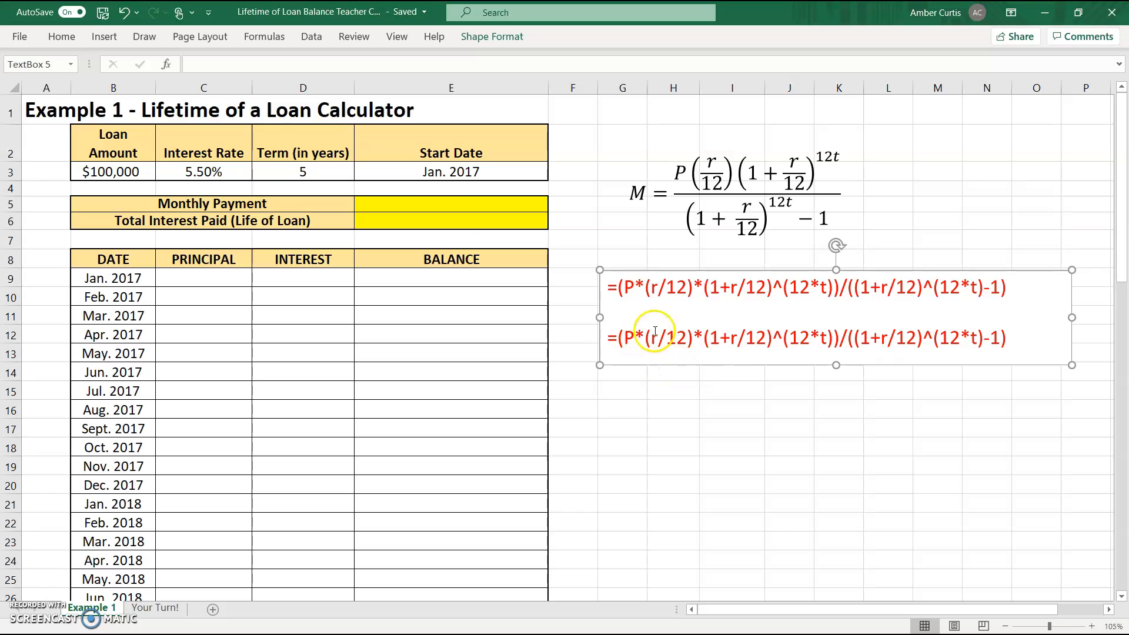
# Replace P in the second formula with the loan amount's cell reference, B3
pyautogui.doubleClick(625, 338)
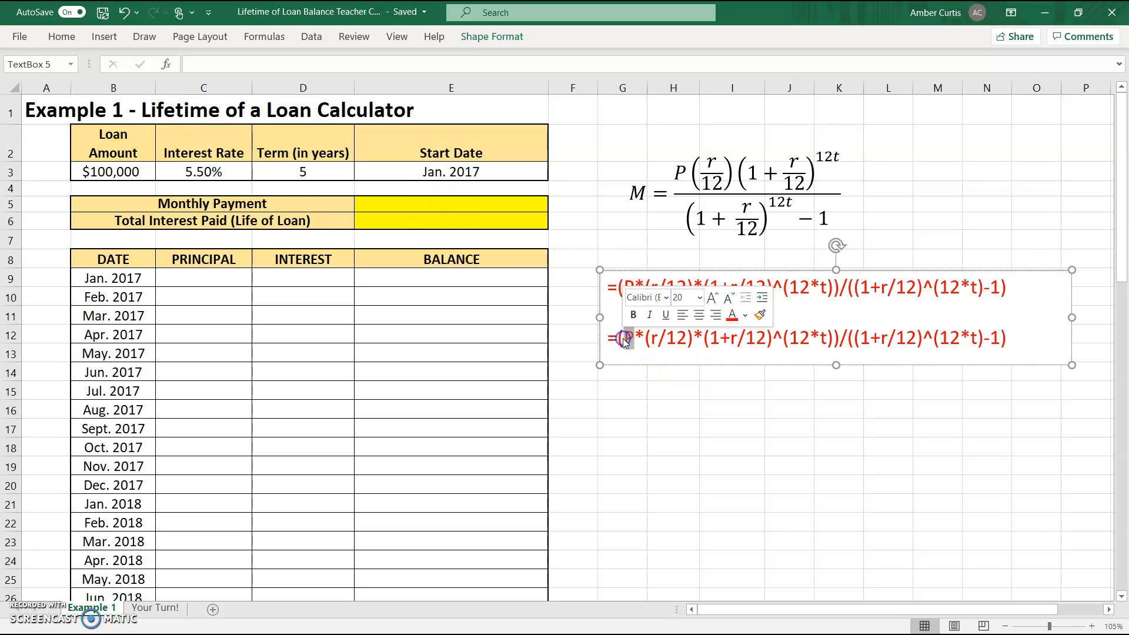
pyautogui.click(126, 171)
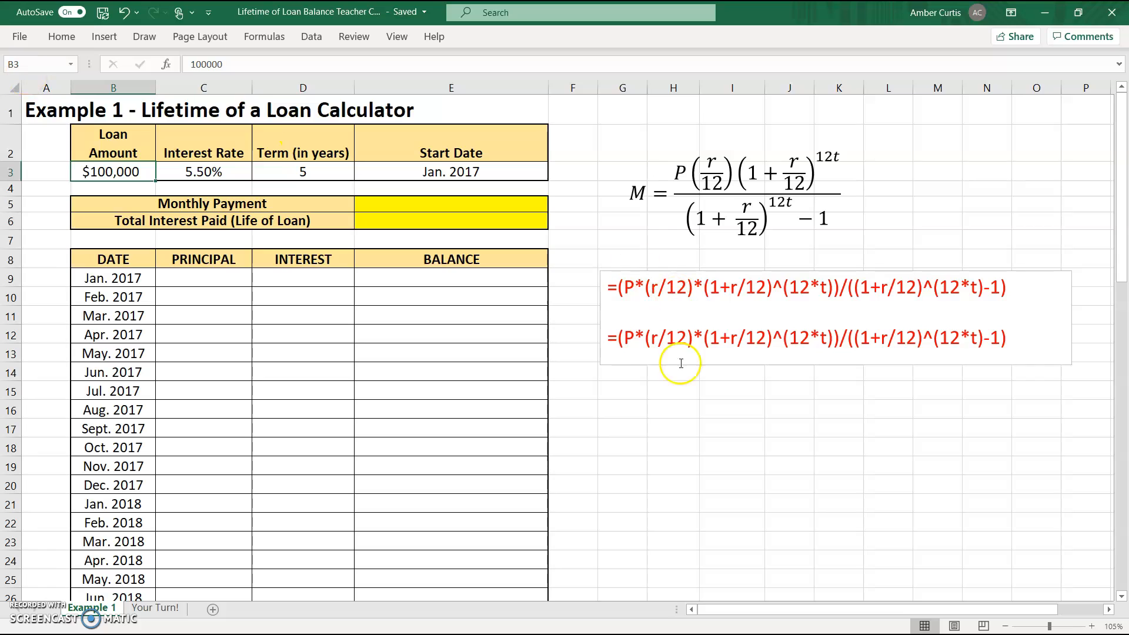
pyautogui.click(632, 340)
pyautogui.press('BackSpace')
pyautogui.write('B3')
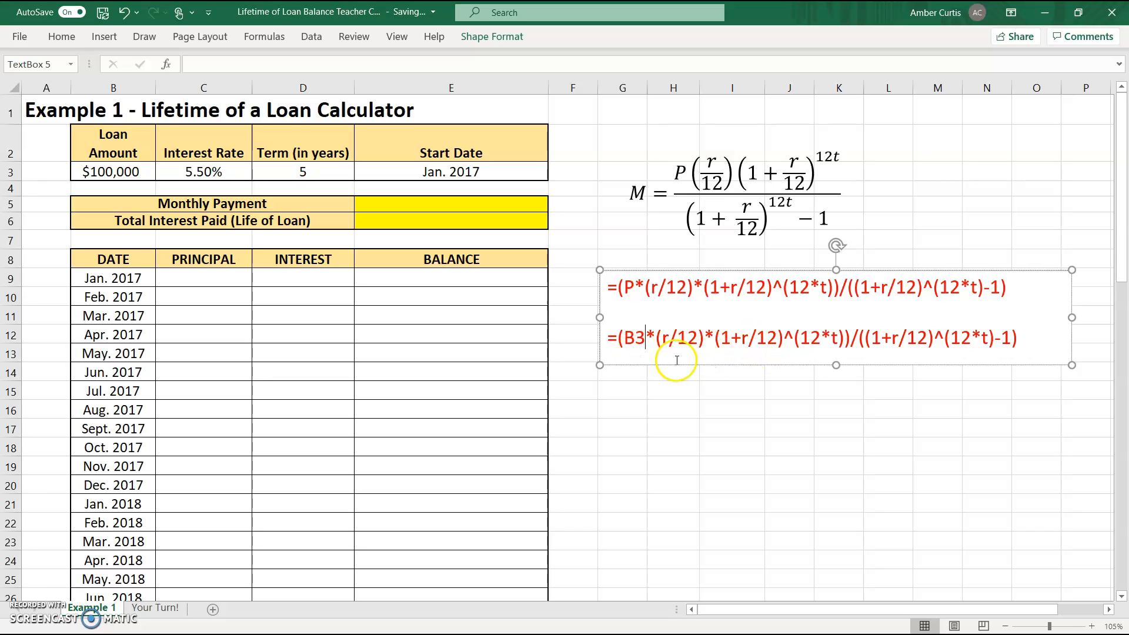
# Replace all three r variables in the second formula with the interest rate's cell reference, C3
pyautogui.click(221, 170)
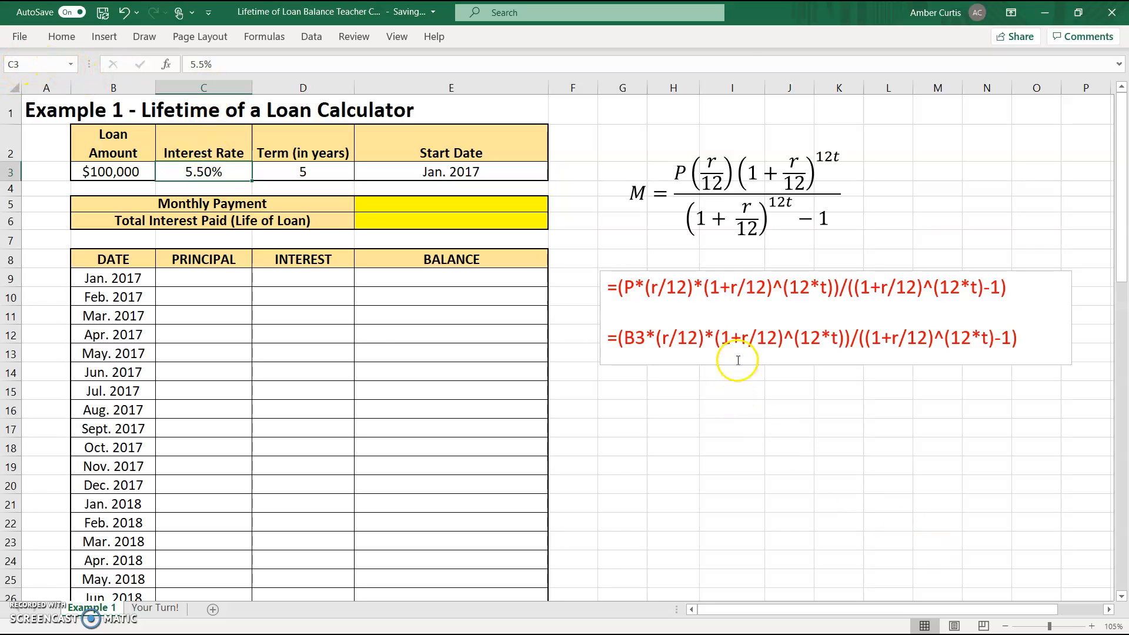
pyautogui.click(668, 339)
pyautogui.press('BackSpace')
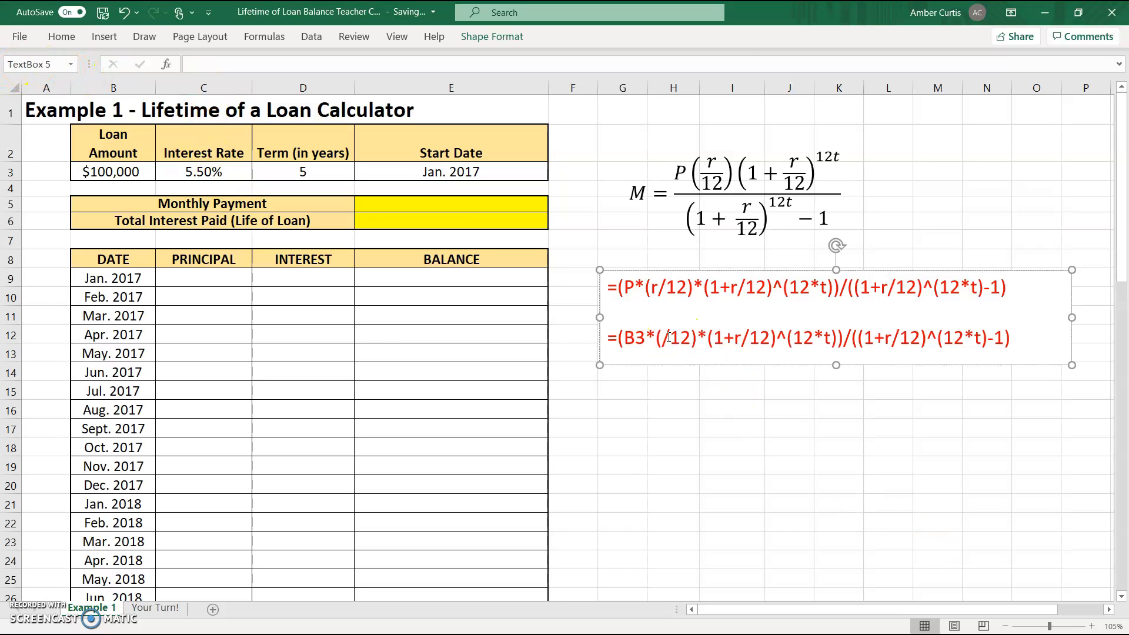
pyautogui.write('C3')
pyautogui.click(767, 338)
pyautogui.press('BackSpace')
pyautogui.write('C3')
pyautogui.click(932, 333)
pyautogui.press('BackSpace')
pyautogui.write('C3')
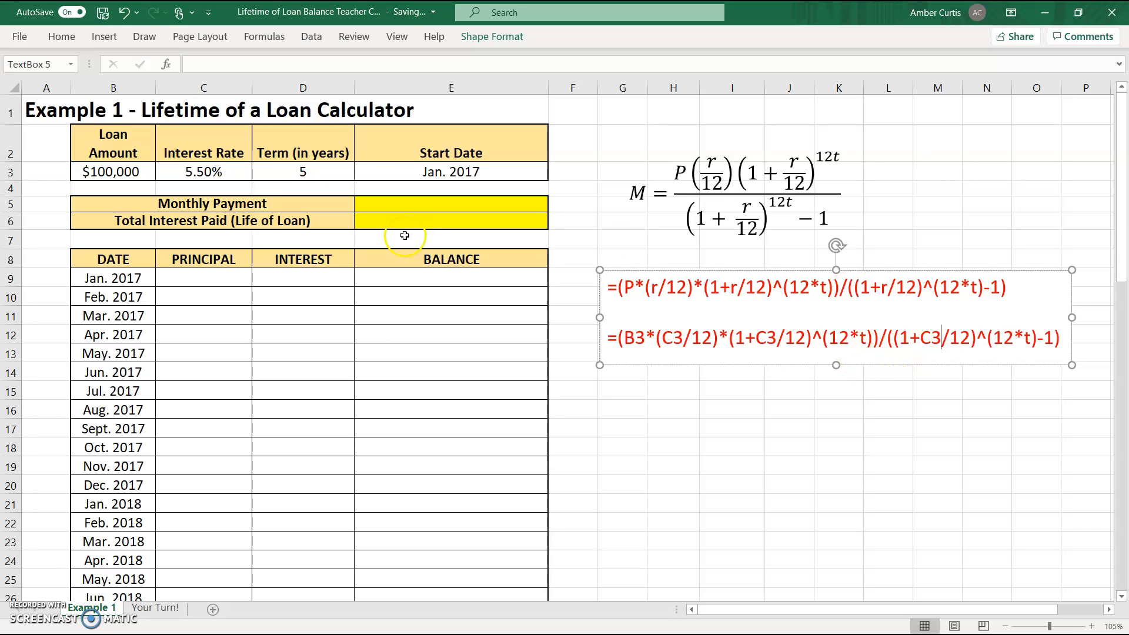
# Replace both t variables in the second formula with the loan term's cell reference, D3
pyautogui.click(333, 171)
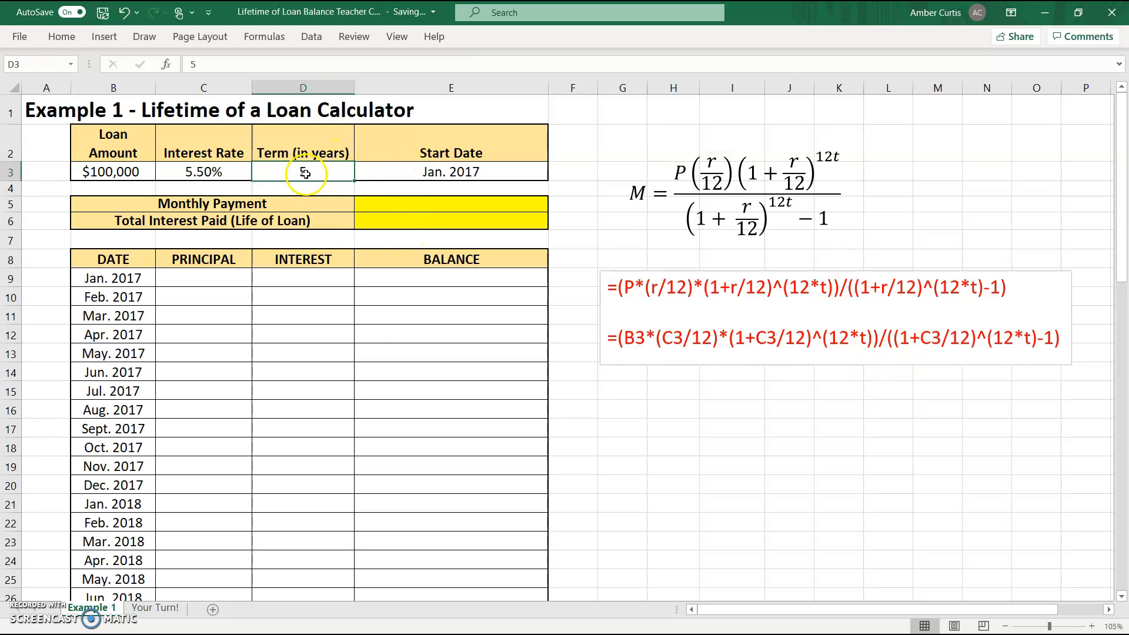
pyautogui.click(869, 338)
pyautogui.press('BackSpace')
pyautogui.write('D3')
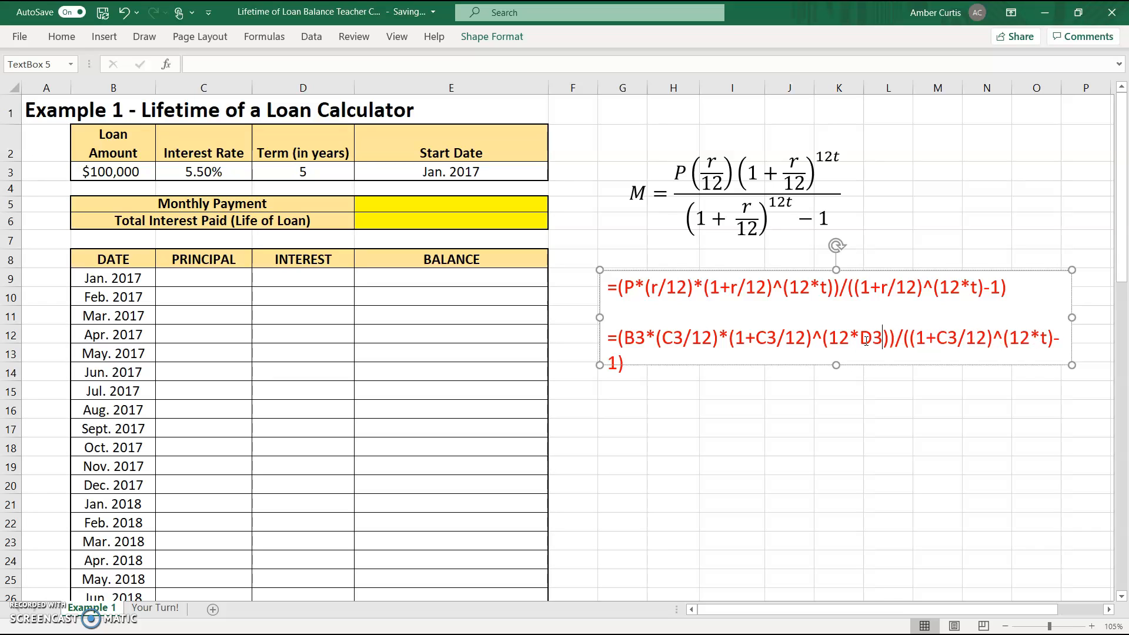
pyautogui.click(1045, 338)
pyautogui.press('BackSpace')
pyautogui.write('D3')
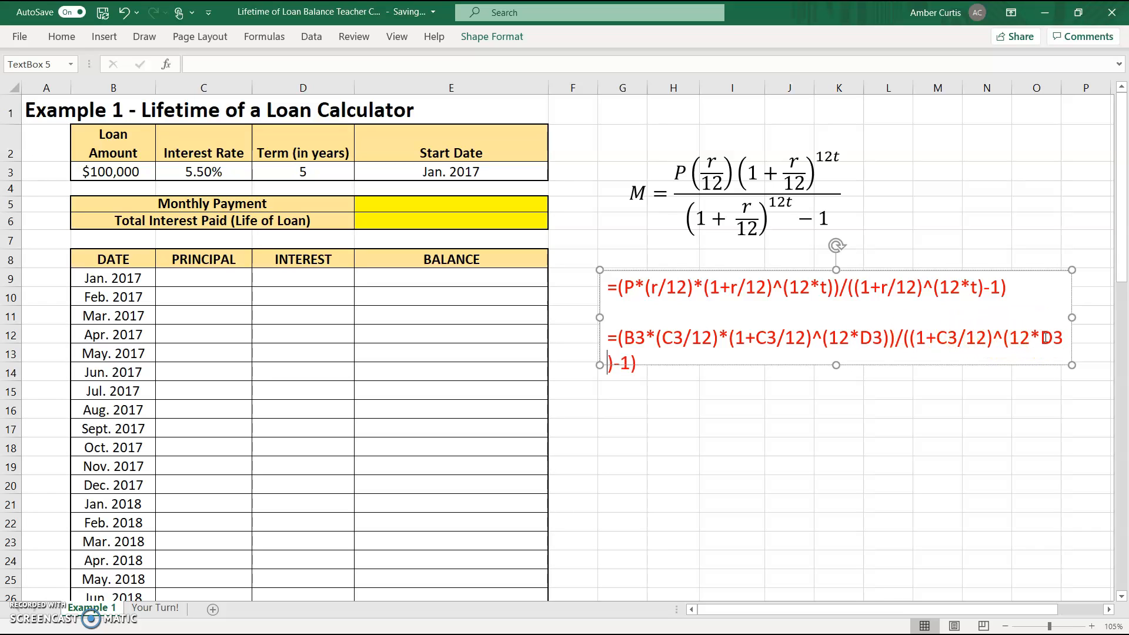
# Widen the text box to fit the second formula on one line, and paste a copy of that formula into Monthly Payment cell E5
pyautogui.moveTo(577, 317); pyautogui.dragTo(586, 317)
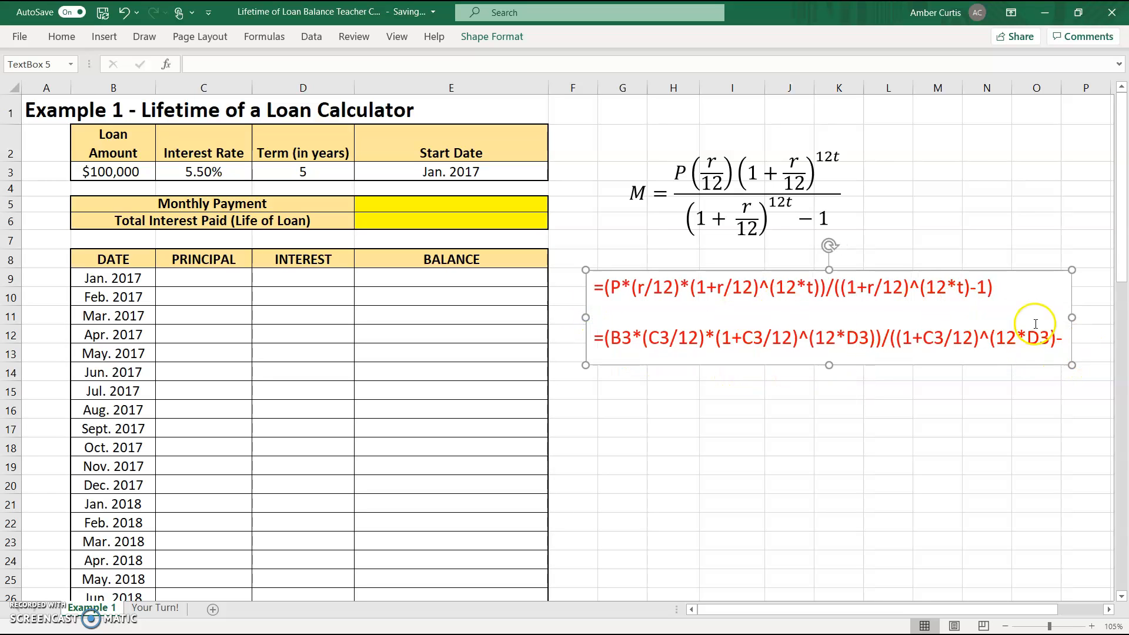
pyautogui.moveTo(1075, 317); pyautogui.dragTo(600, 339)
pyautogui.hotkey('ctrl', 'c')
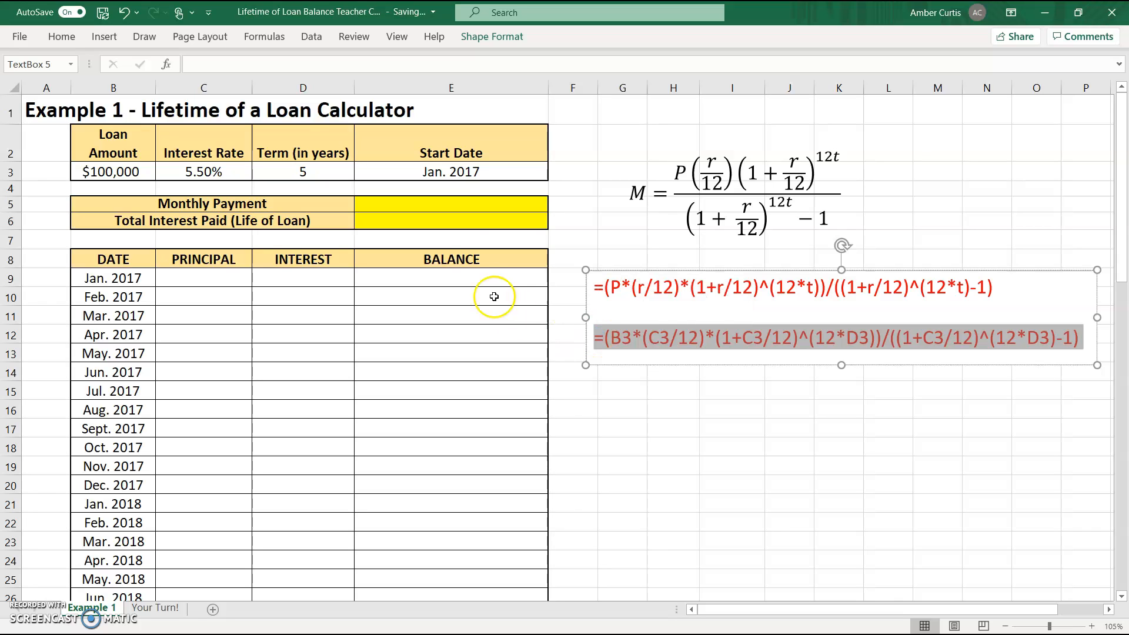
pyautogui.click(447, 206)
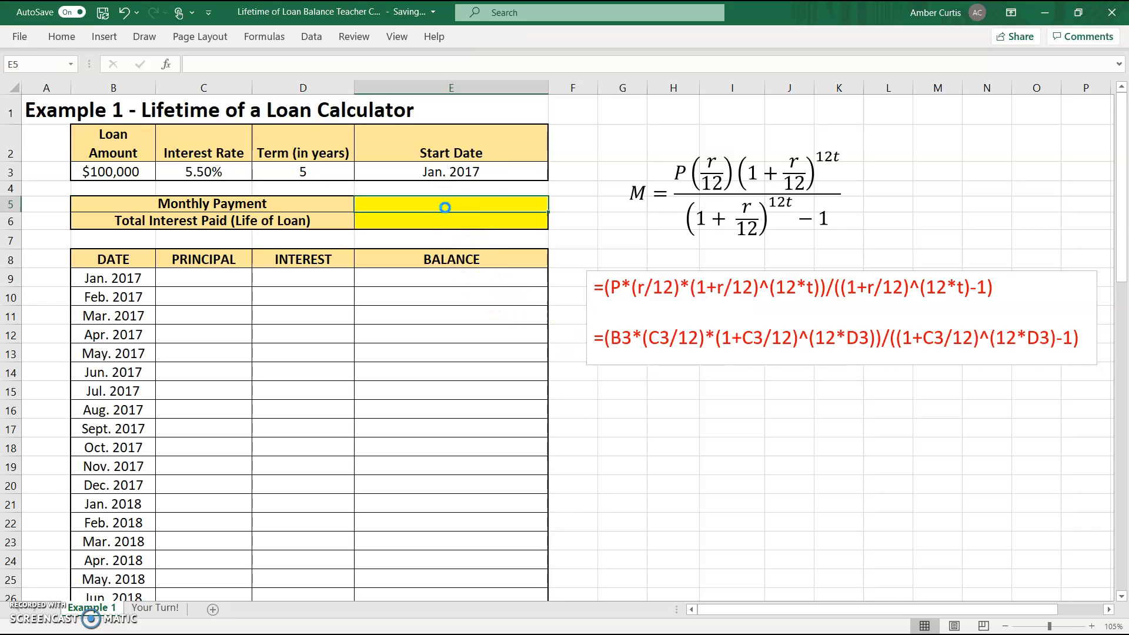
pyautogui.hotkey('ctrl', 'v')
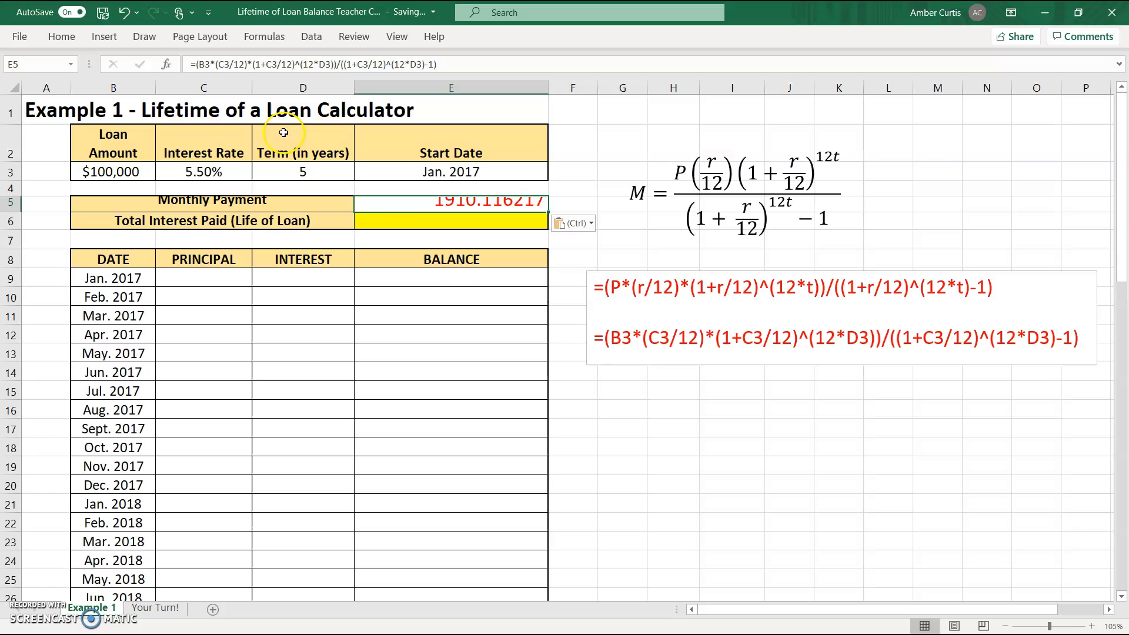
# Make the pasted formula in Monthly Payment cell E5 match the destination cell's formatting
pyautogui.click(575, 228)
pyautogui.click(575, 229)
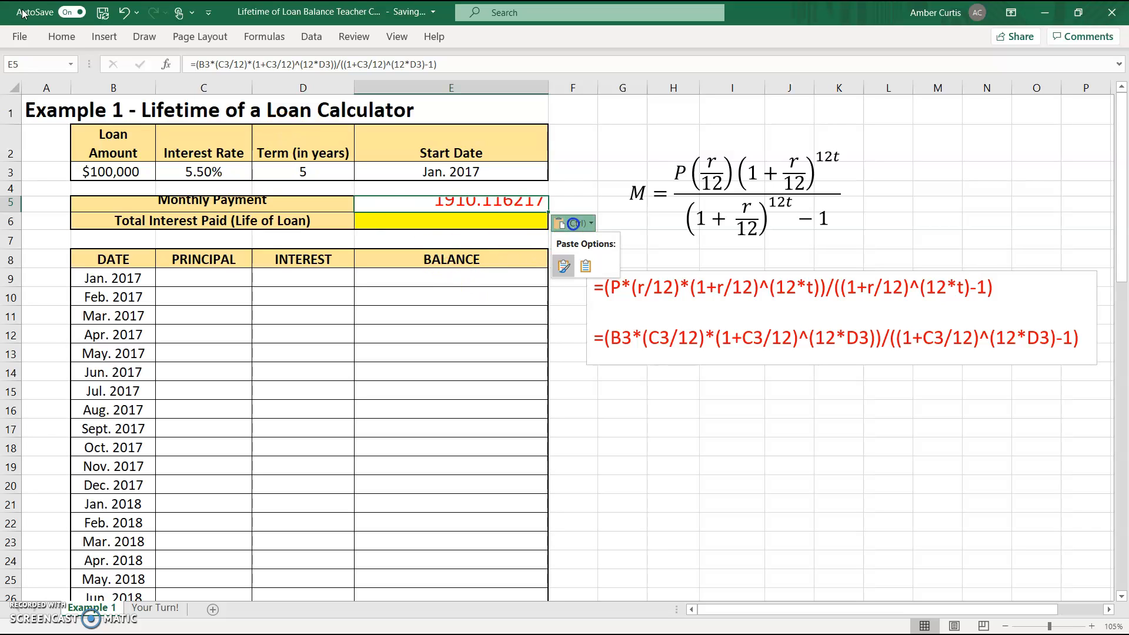
pyautogui.click(586, 268)
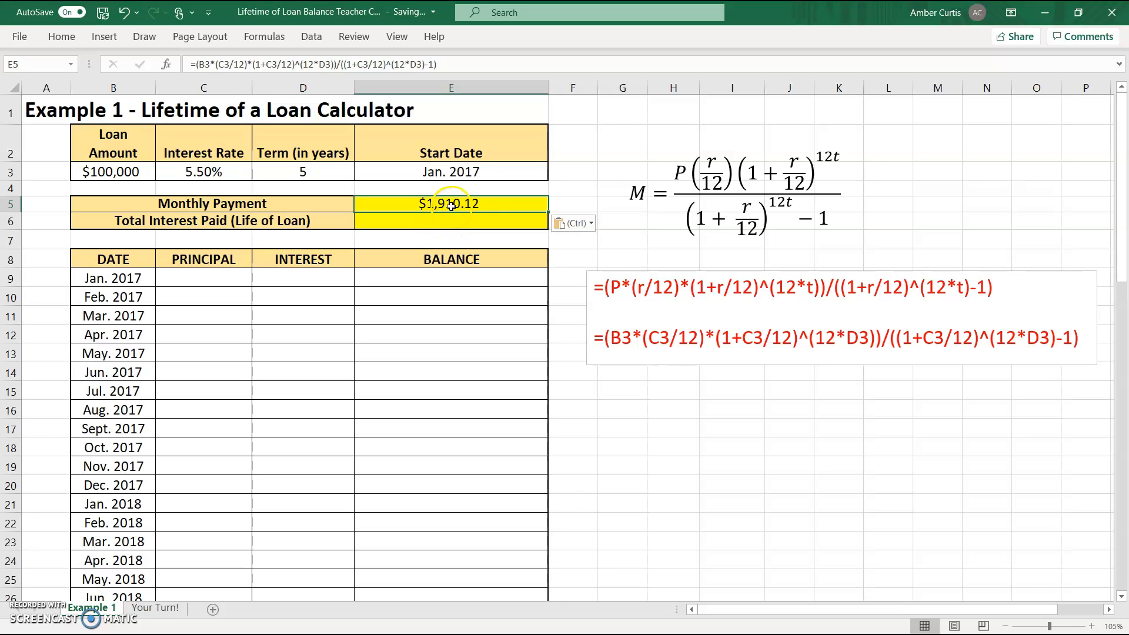
# Extend the formula text box down to about row 23 and add blank lines below the second formula
pyautogui.click(488, 223)
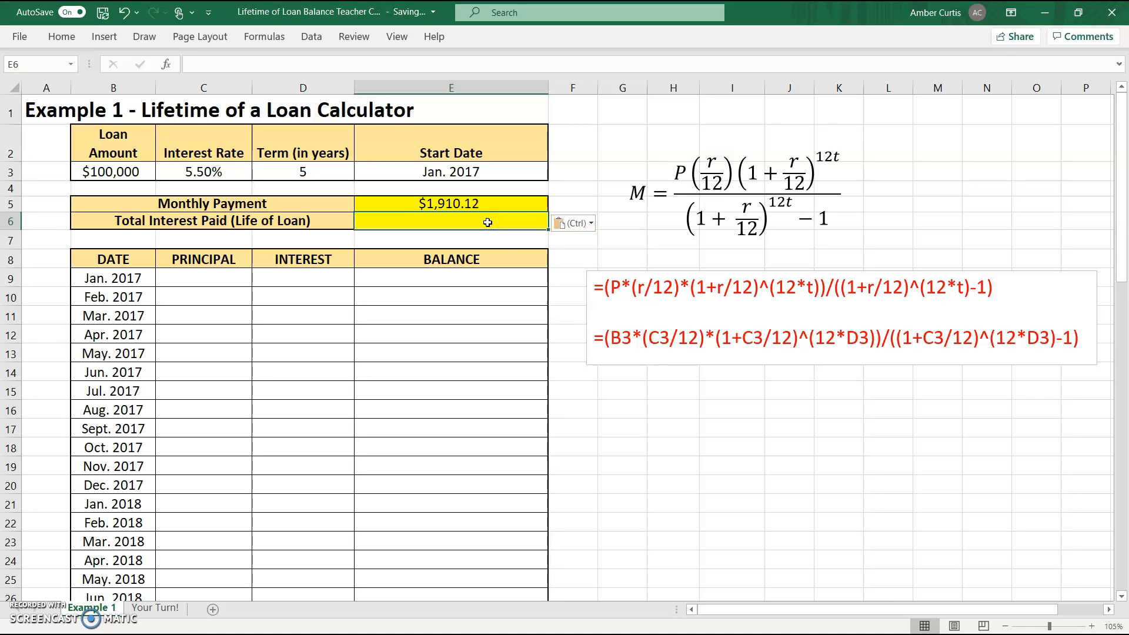
pyautogui.click(777, 359)
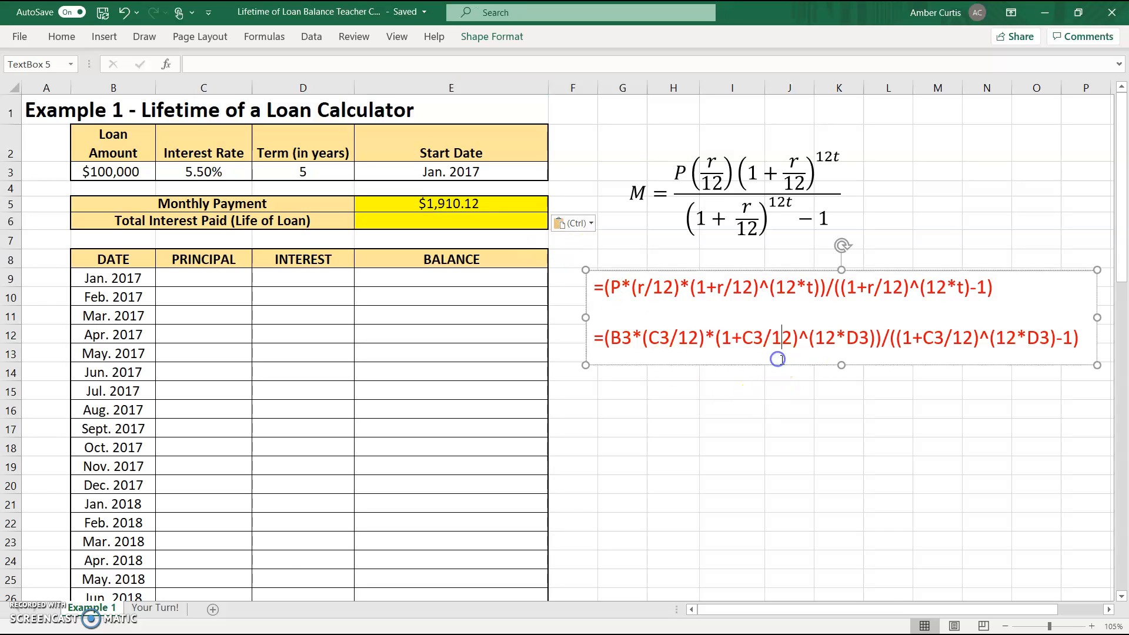
pyautogui.moveTo(842, 366); pyautogui.dragTo(842, 542)
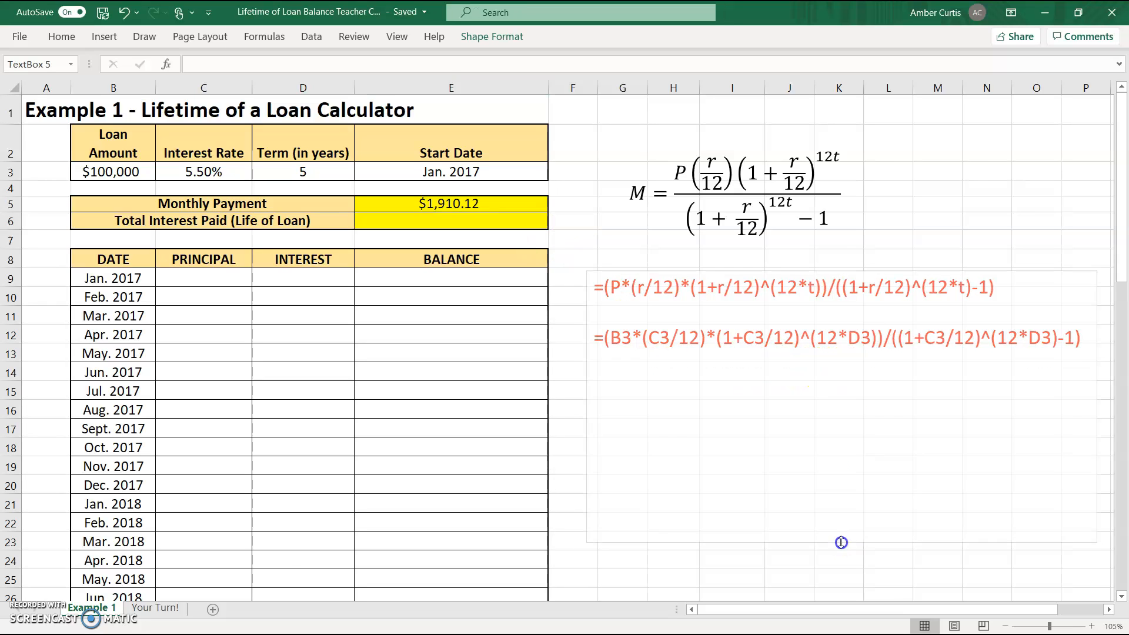
pyautogui.click(1081, 338)
pyautogui.press('Return')
pyautogui.press('Return')
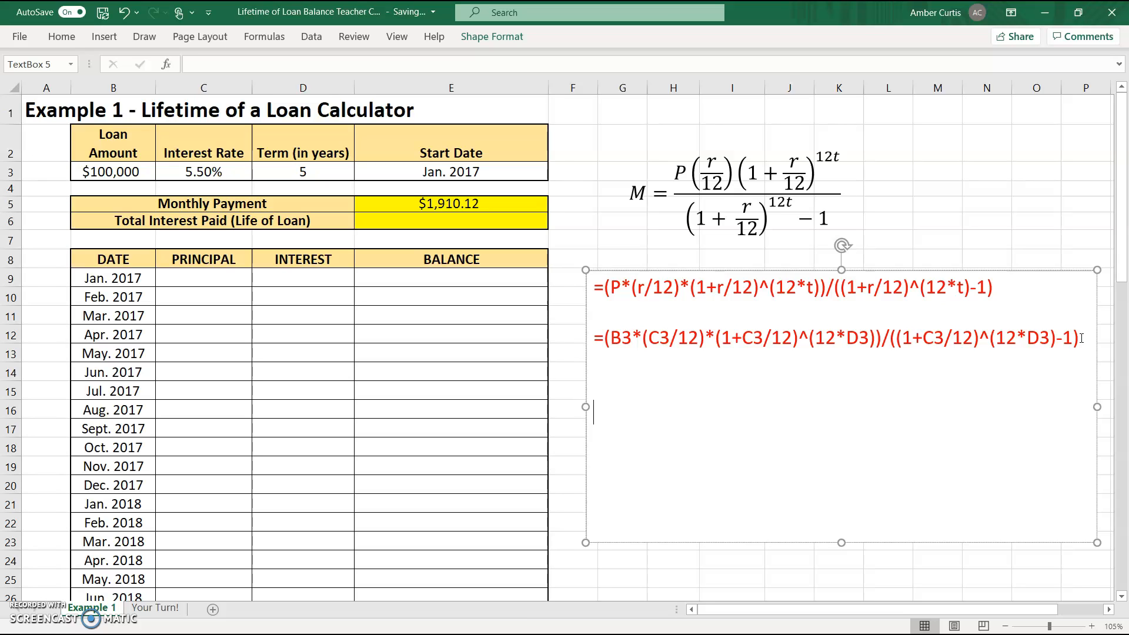
# Write the total interest formula = M * 12 * t - P below the two payment formulas in the text box
pyautogui.click(467, 201)
pyautogui.click(586, 398)
pyautogui.write('= M *12')
pyautogui.press('BackSpace')
pyautogui.press('BackSpace')
pyautogui.write('12 *')
pyautogui.click(496, 335)
pyautogui.write('t')
pyautogui.write('- P')
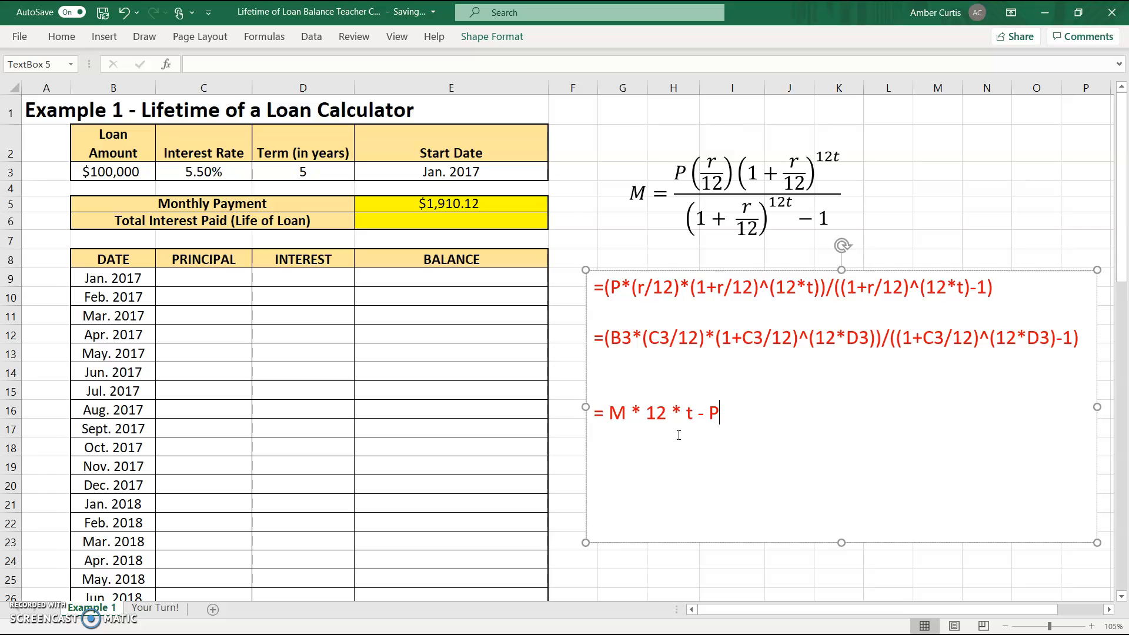
# Add the cell-reference version = E5*12*D3 - B3 on the line below the total interest formula
pyautogui.click(593, 413)
pyautogui.click(727, 409)
pyautogui.press('Return')
pyautogui.write('=')
pyautogui.click(617, 410)
pyautogui.doubleClick(618, 410)
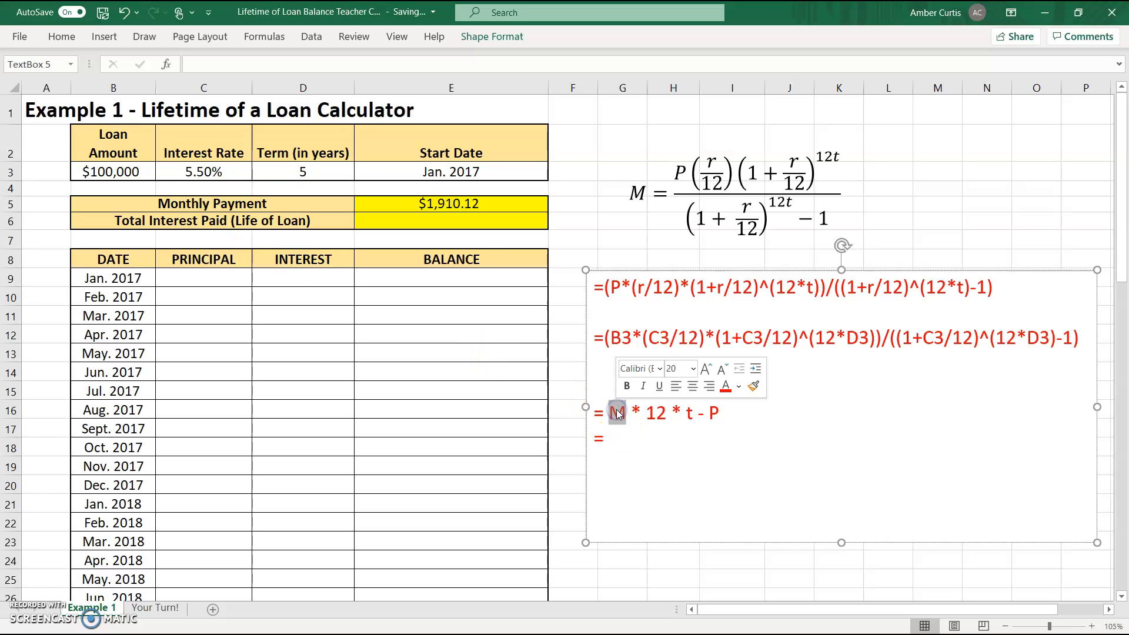
pyautogui.click(473, 209)
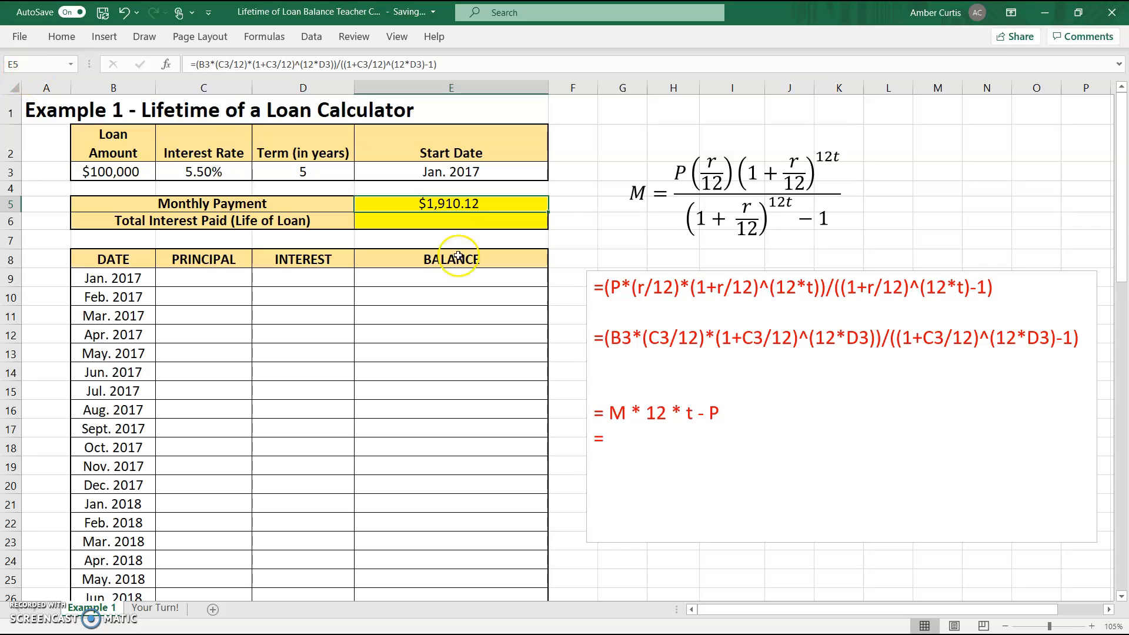
pyautogui.click(619, 435)
pyautogui.write('E5')
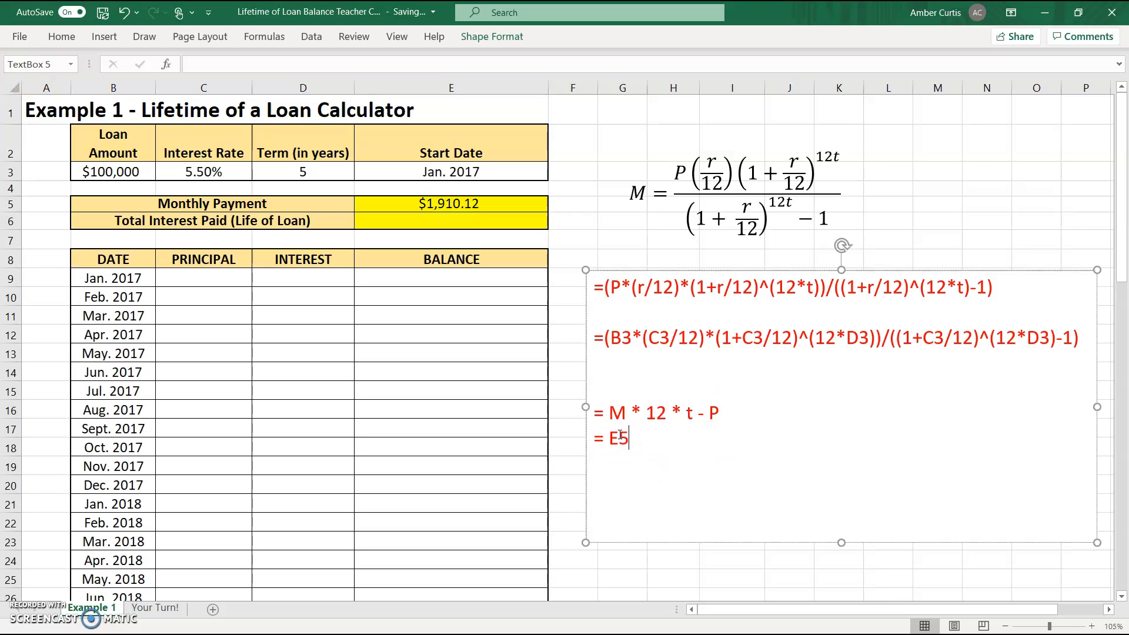
pyautogui.click(657, 436)
pyautogui.write('*12*D3 - B3')
# Copy the = E5*12*D3 - B3 formula into Total Interest Paid cell E6, matching the destination formatting
pyautogui.hotkey('shift', 'Home')
pyautogui.hotkey('ctrl', 'c')
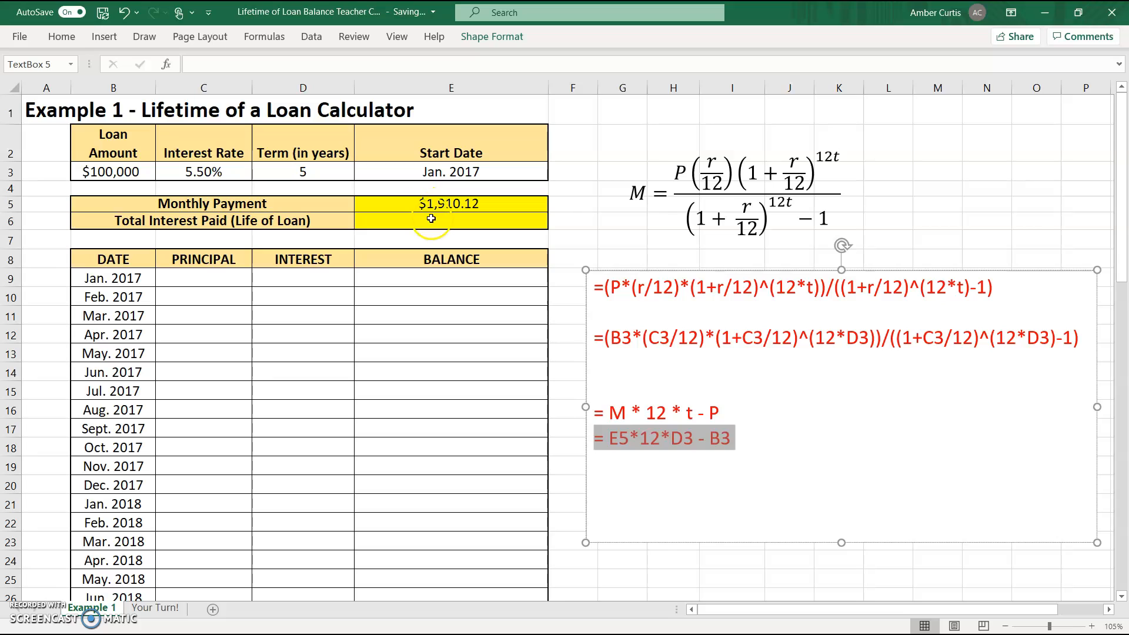
pyautogui.click(429, 219)
pyautogui.hotkey('ctrl', 'v')
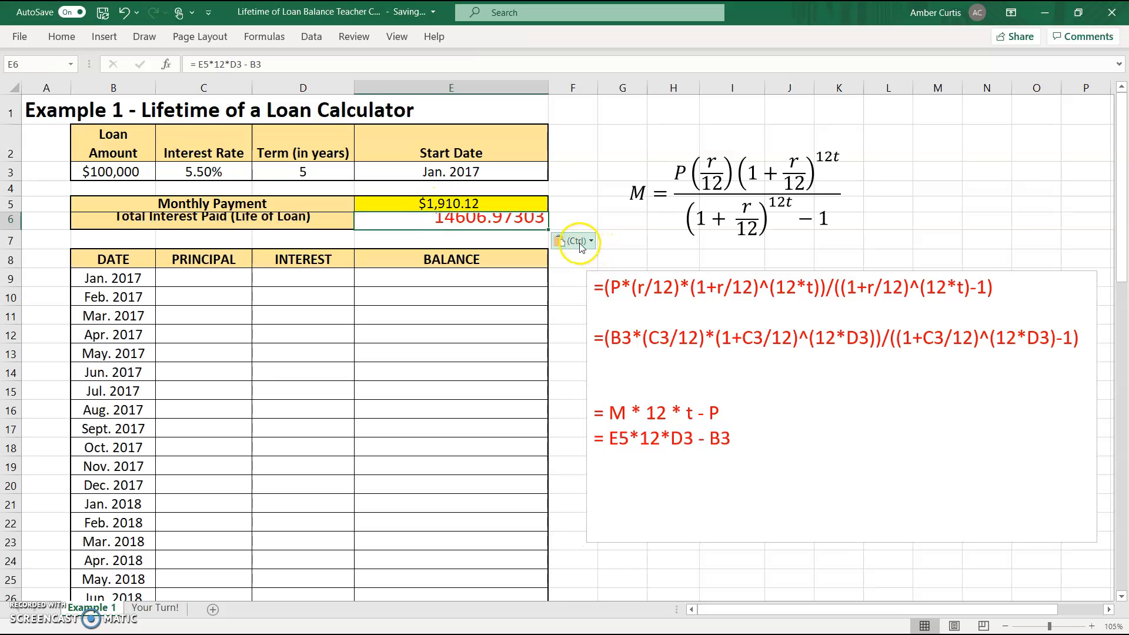
pyautogui.click(575, 241)
pyautogui.click(587, 287)
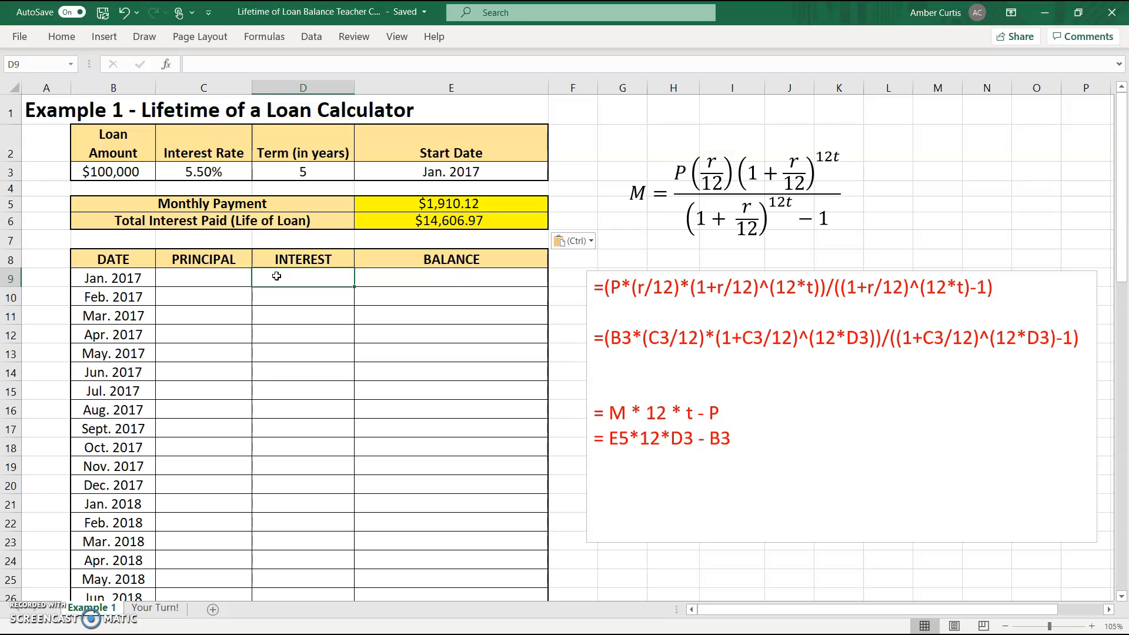
pyautogui.click(450, 204)
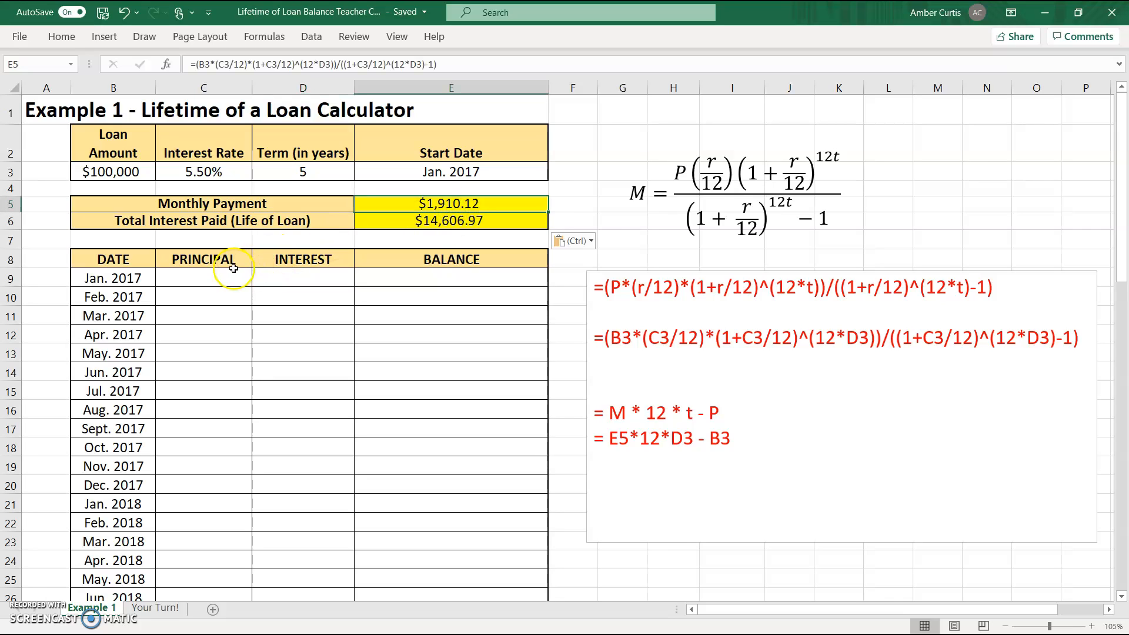
pyautogui.click(287, 281)
pyautogui.click(221, 279)
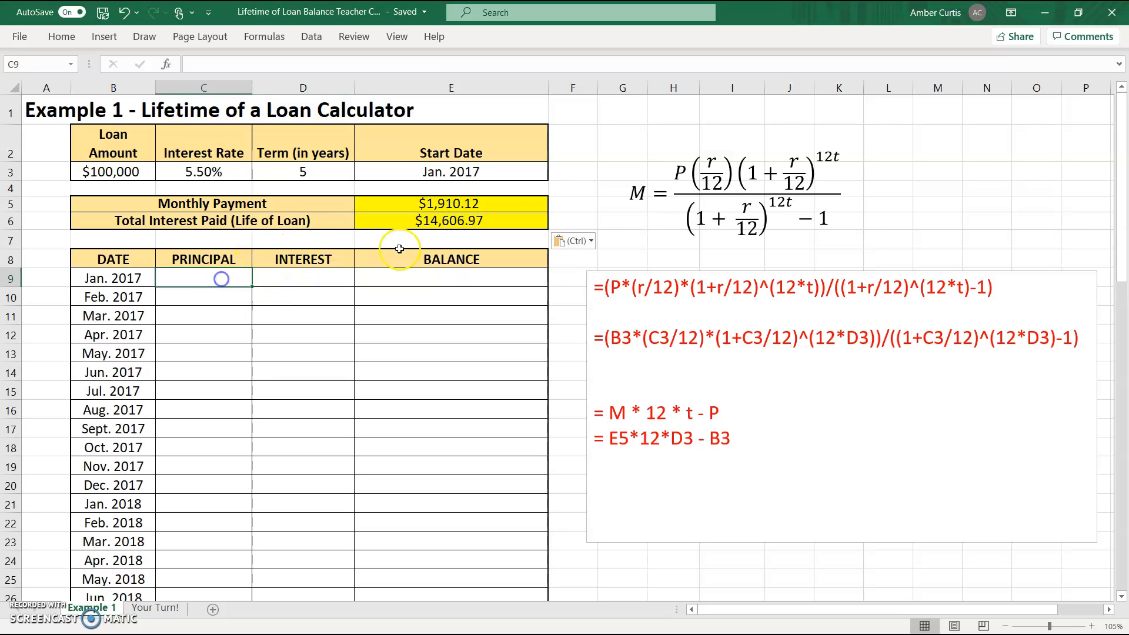
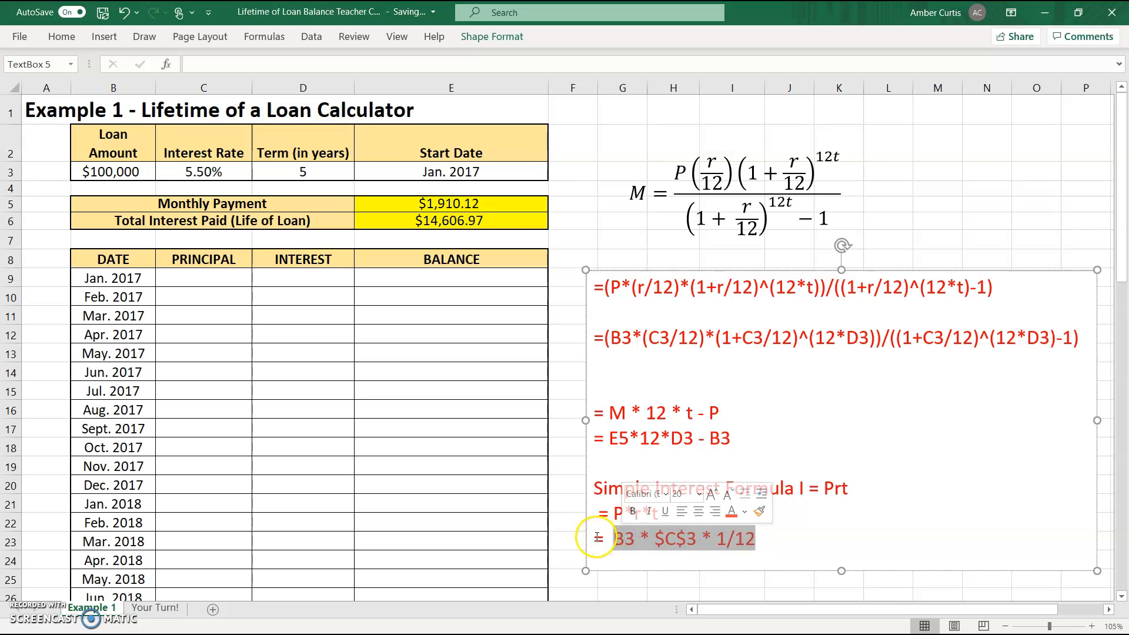
# Enter the simple interest formula = B3 * $C$3 * 1/12 in the Jan. 2017 Interest cell, D9
pyautogui.click(329, 283)
pyautogui.write('=  B3 * $C$3 * 1/12')
# Enter =$E$5-D9 in the Jan. 2017 Principal cell C9, keeping the monthly payment reference absolute
pyautogui.click(231, 283)
pyautogui.write('=')
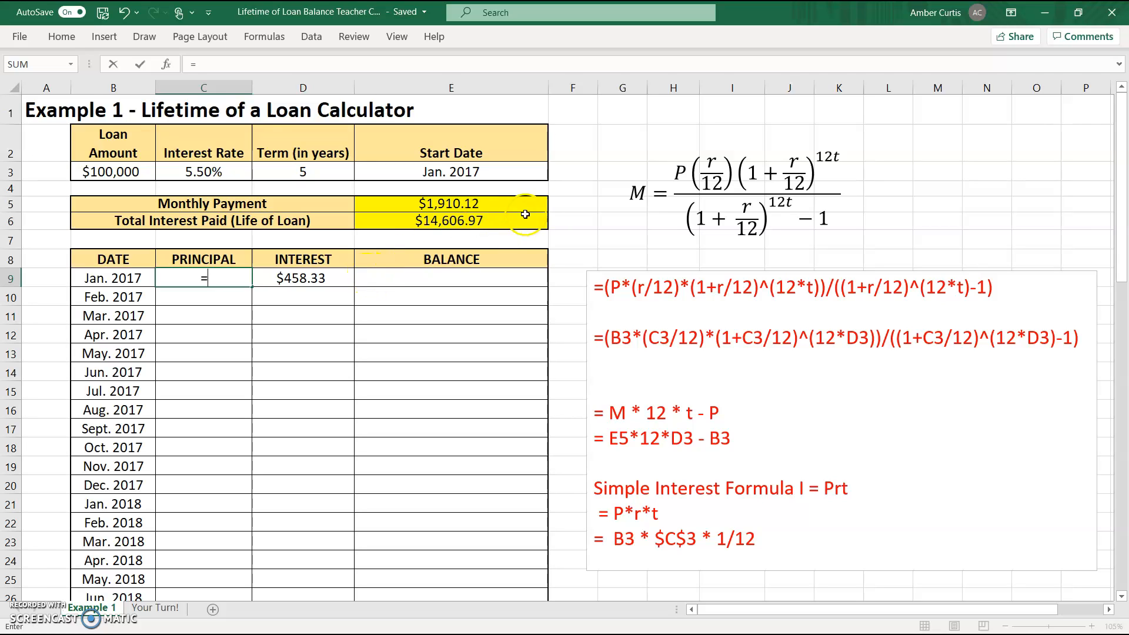
pyautogui.click(509, 203)
pyautogui.write('-')
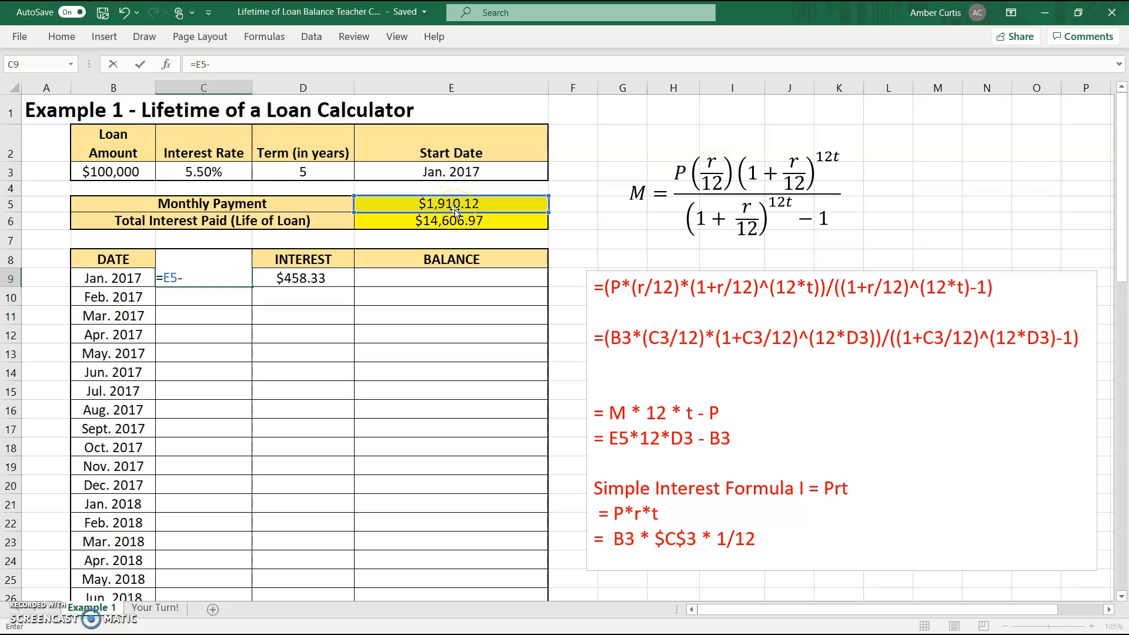
pyautogui.click(166, 281)
pyautogui.press('F4')
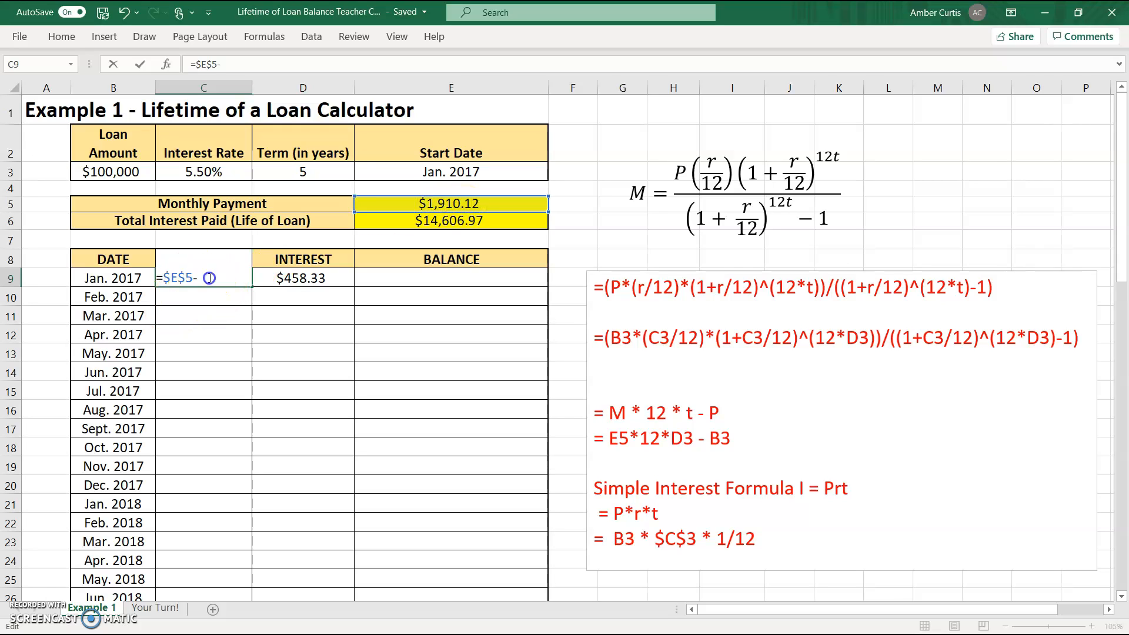
pyautogui.click(323, 277)
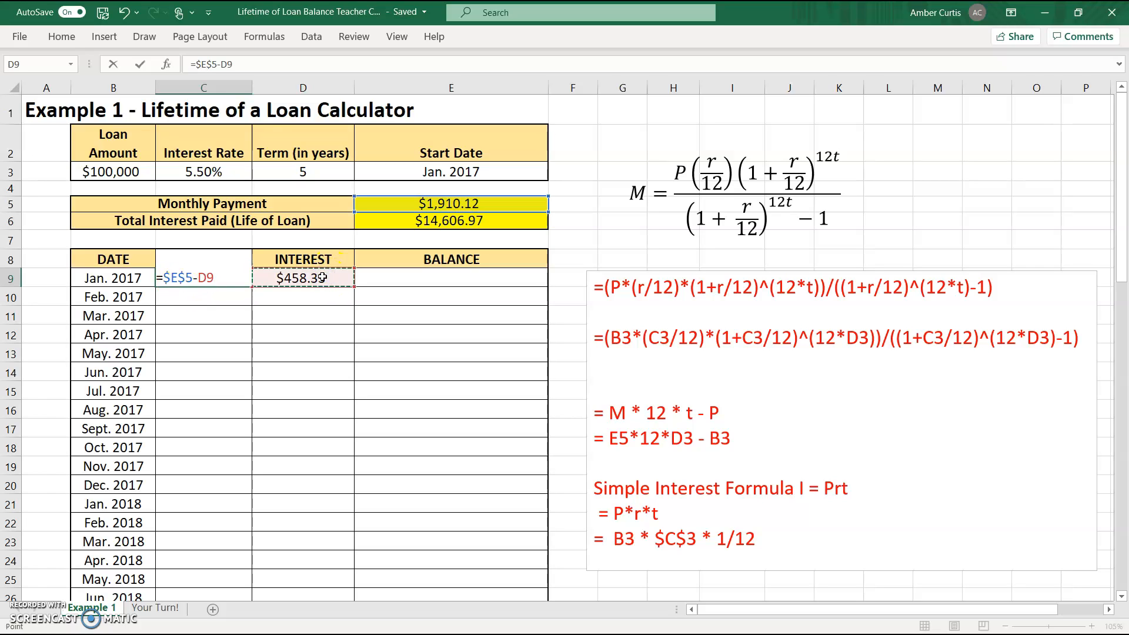
pyautogui.press('Tab')
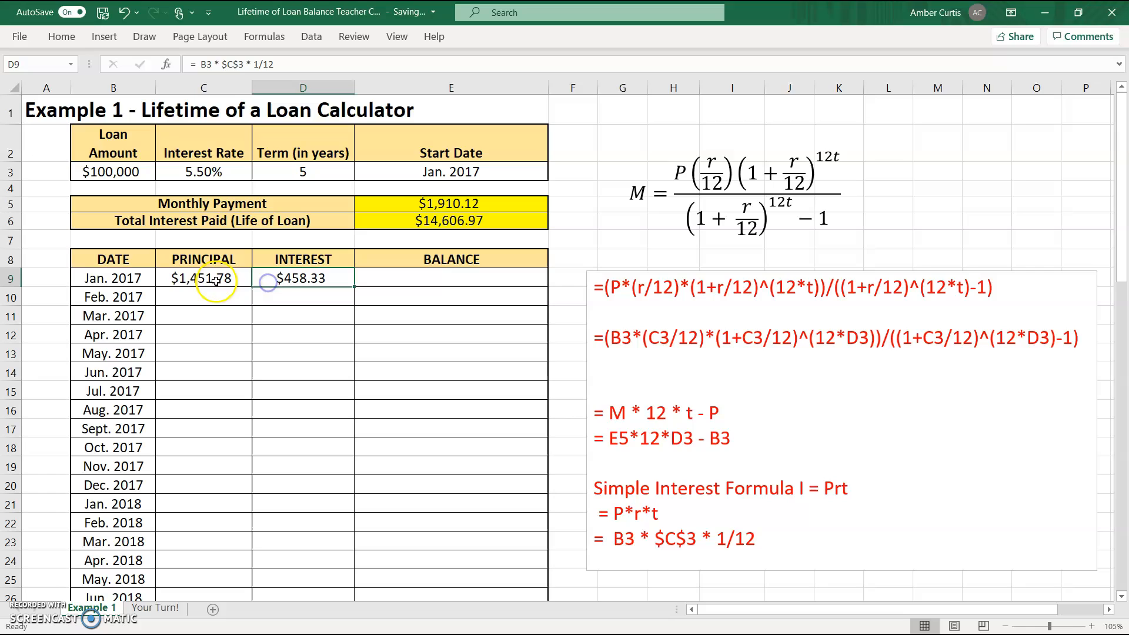
# Enter =B3-C9 in the Jan. 2017 Balance cell E9 to subtract the principal paid from the loan amount
pyautogui.click(390, 282)
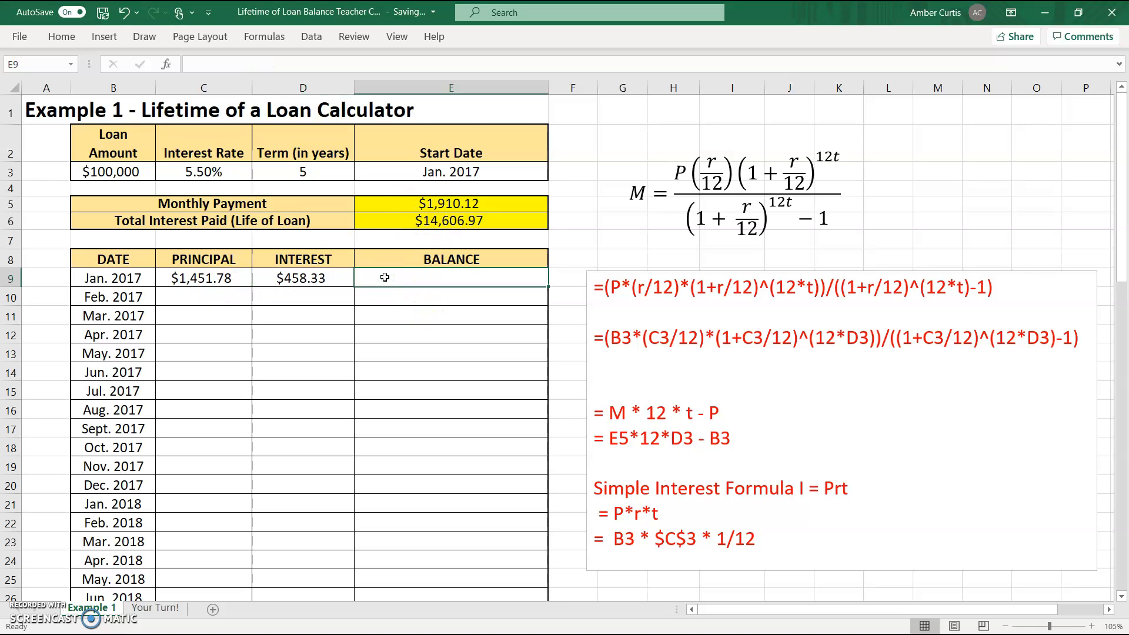
pyautogui.write('=')
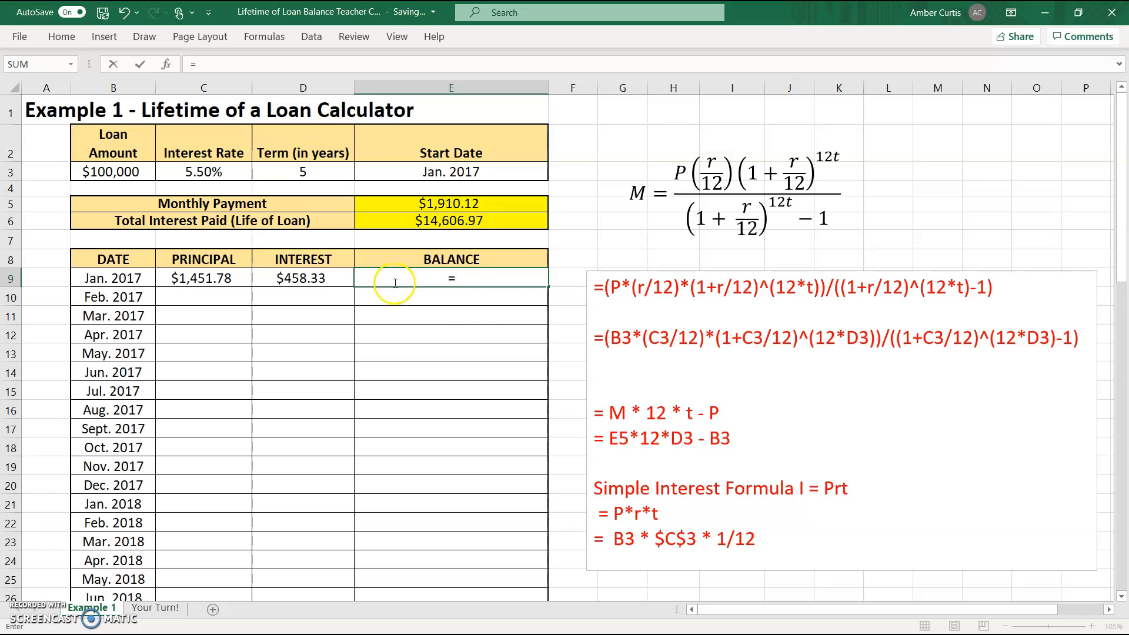
pyautogui.click(119, 173)
pyautogui.write('-')
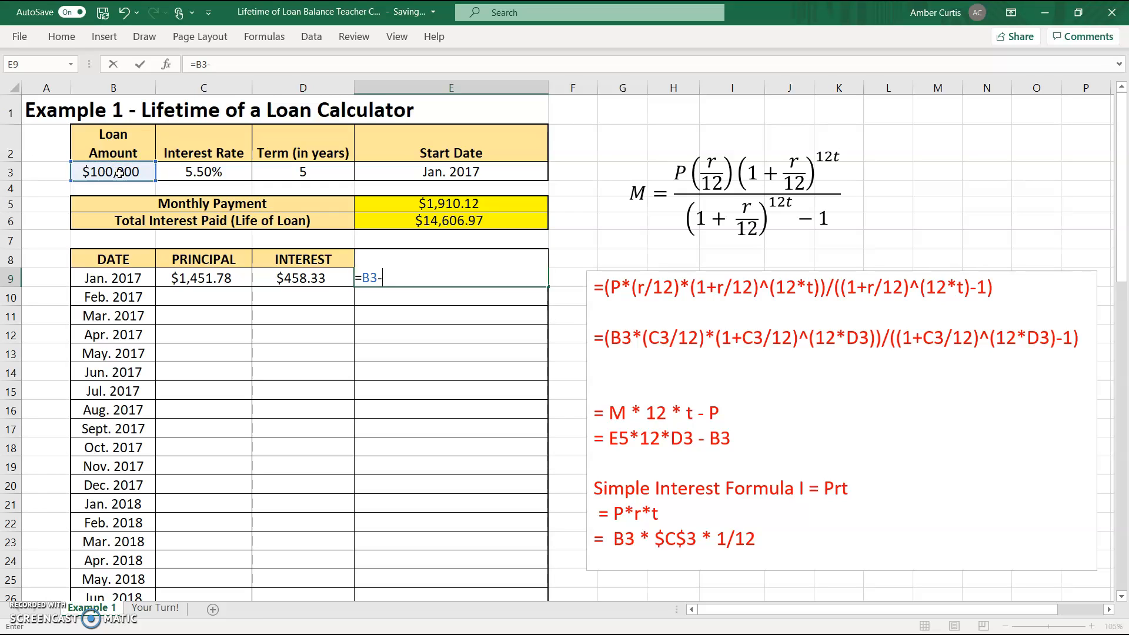
pyautogui.click(213, 279)
pyautogui.press('Return')
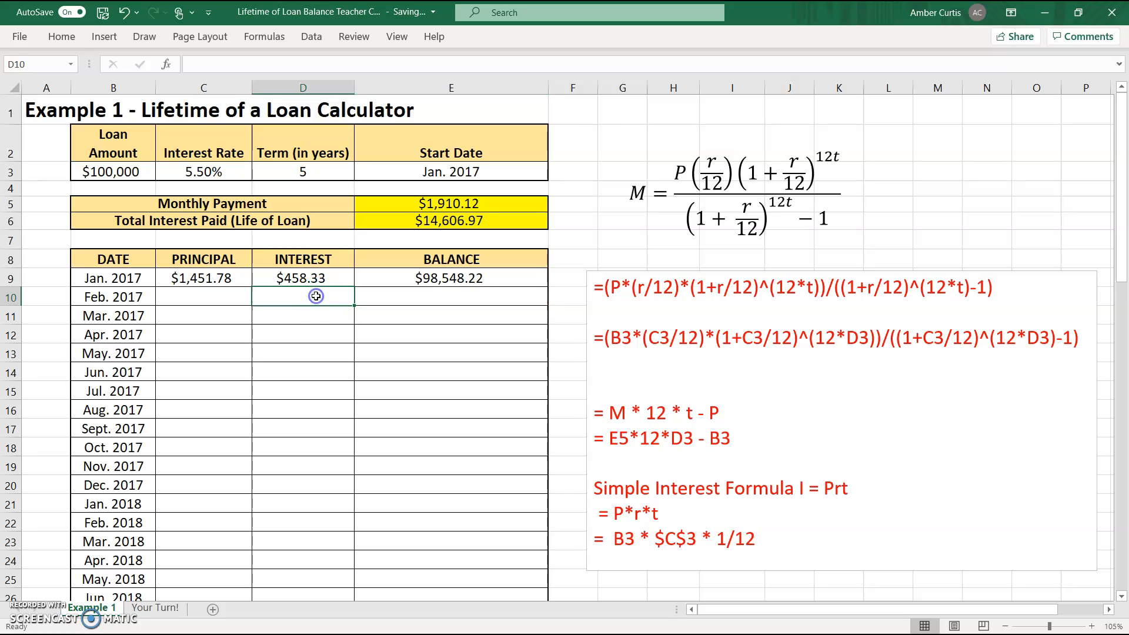
# Enter =E9*$C$3 in the Feb. 2017 Interest cell D10, with the interest rate reference absolute
pyautogui.click(312, 272)
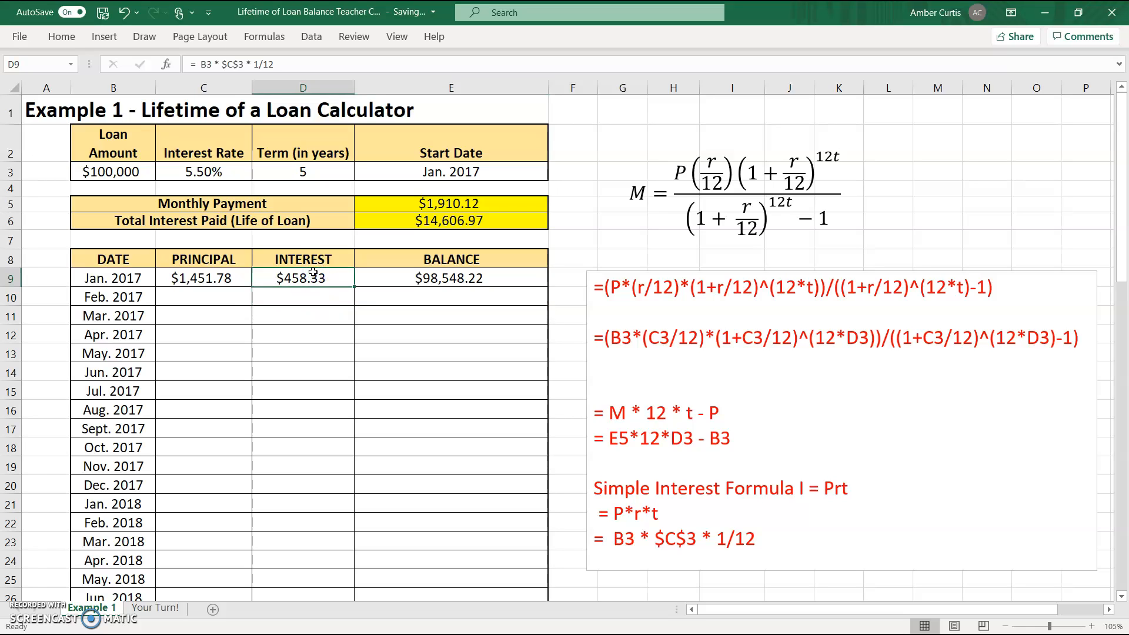
pyautogui.click(327, 292)
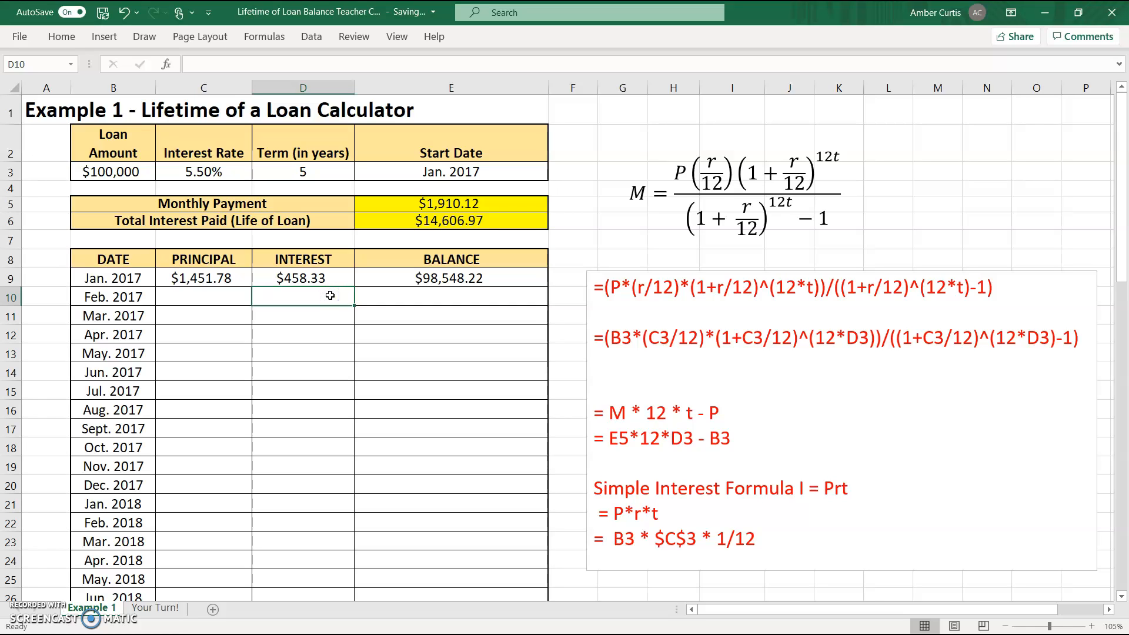
pyautogui.write('=')
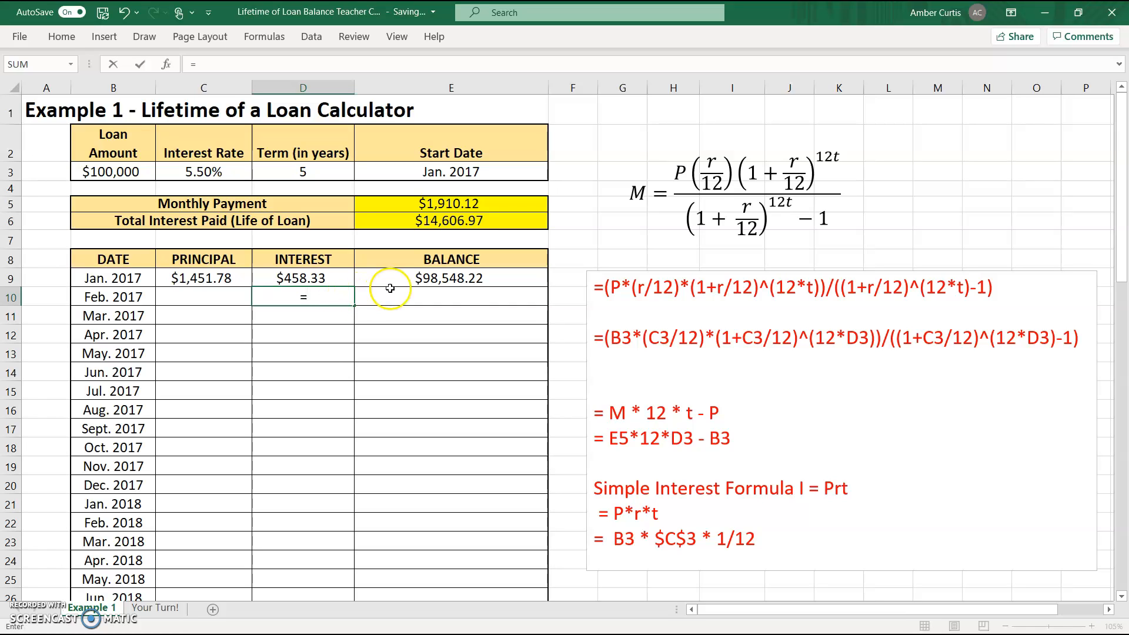
pyautogui.click(451, 278)
pyautogui.write('*')
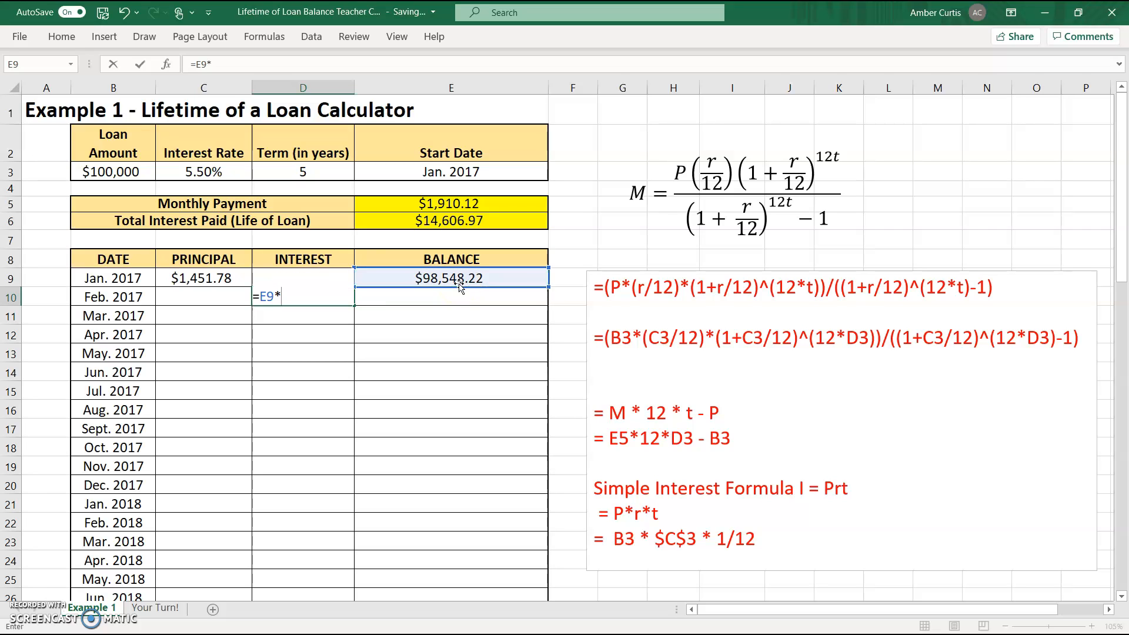
pyautogui.click(217, 173)
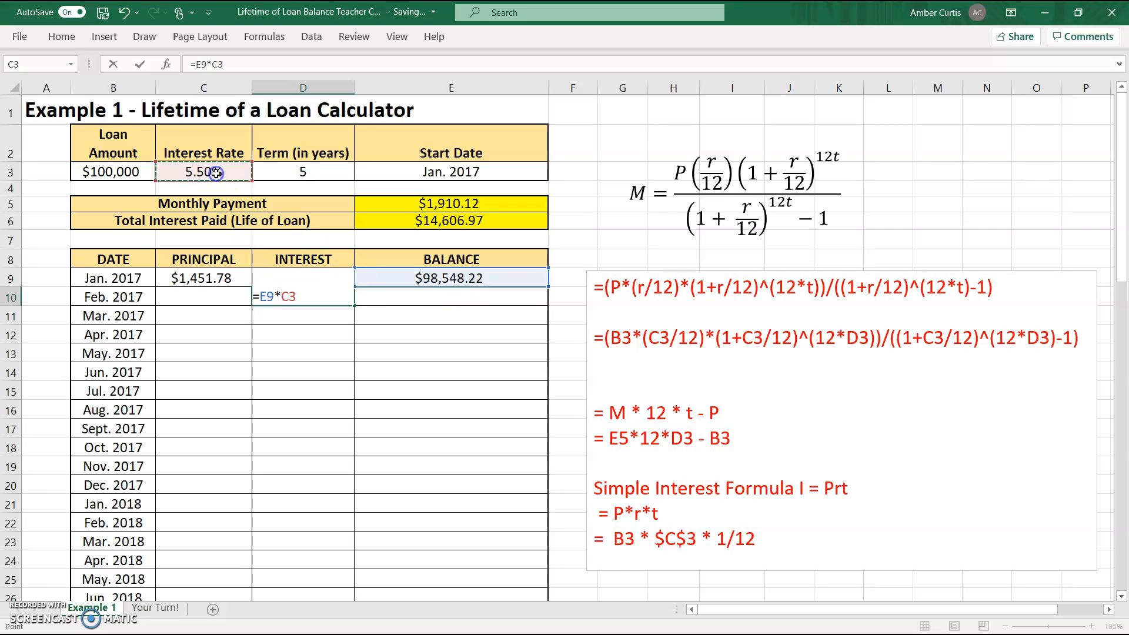
pyautogui.click(212, 64)
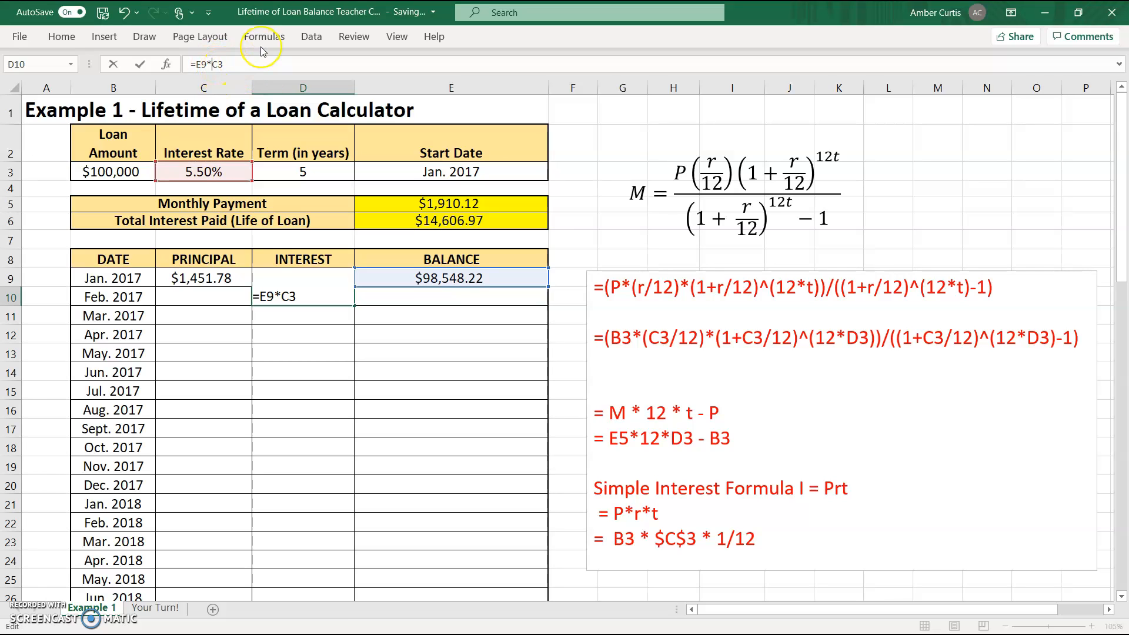
pyautogui.write('$')
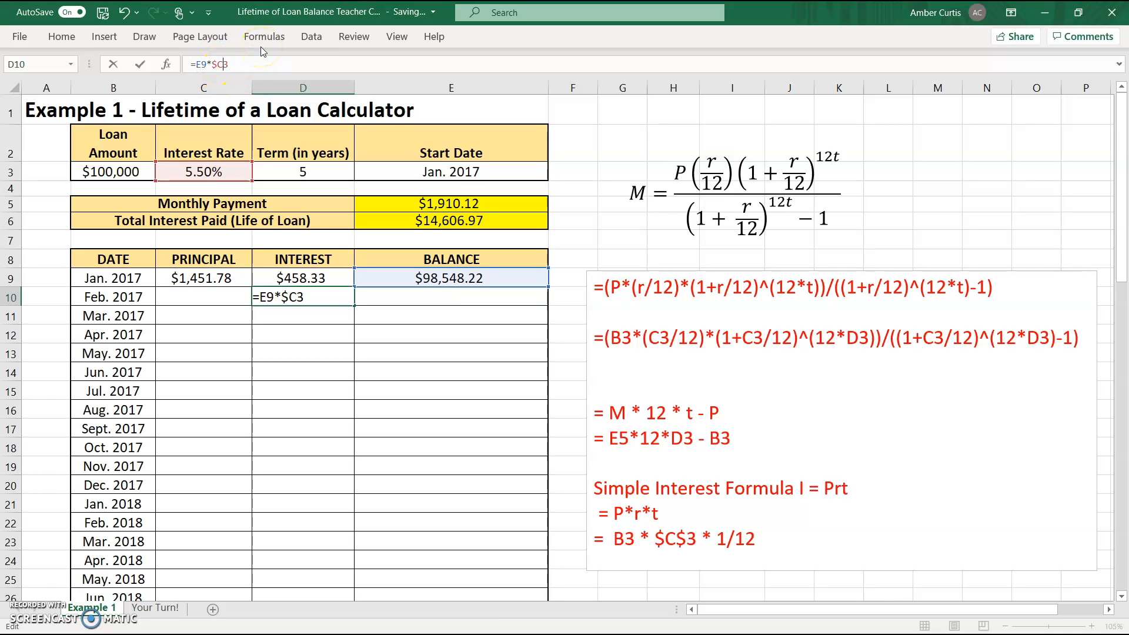
pyautogui.press('Right')
pyautogui.write('$')
pyautogui.press('Return')
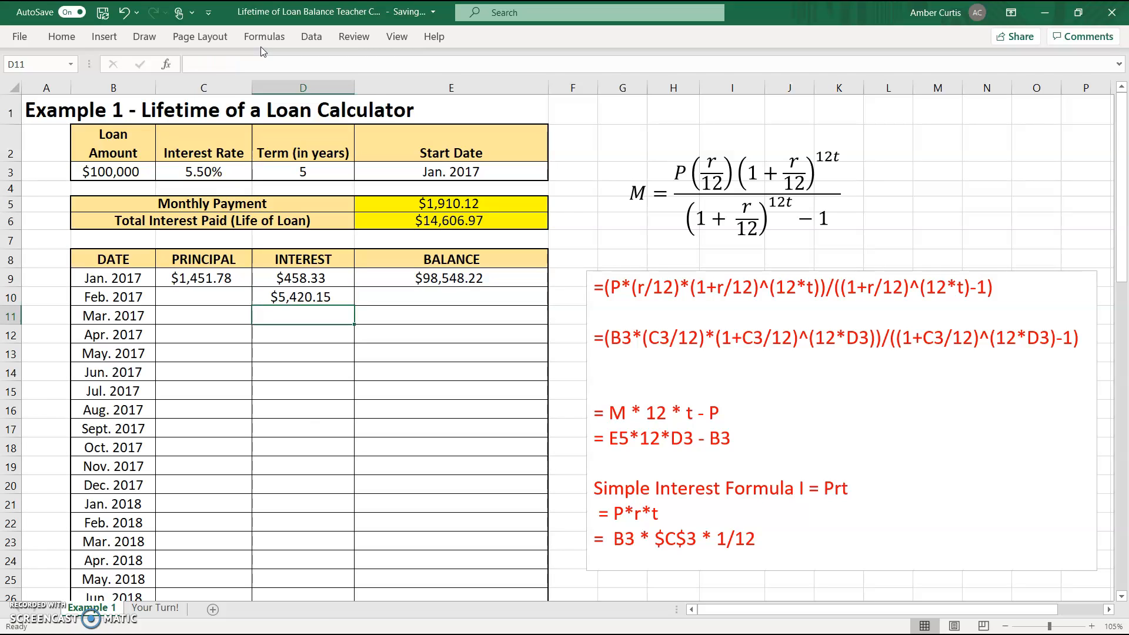
# Append *1/12 to the Feb. 2017 Interest formula in D10, making it =E9*$C$3*1/12
pyautogui.press('Up')
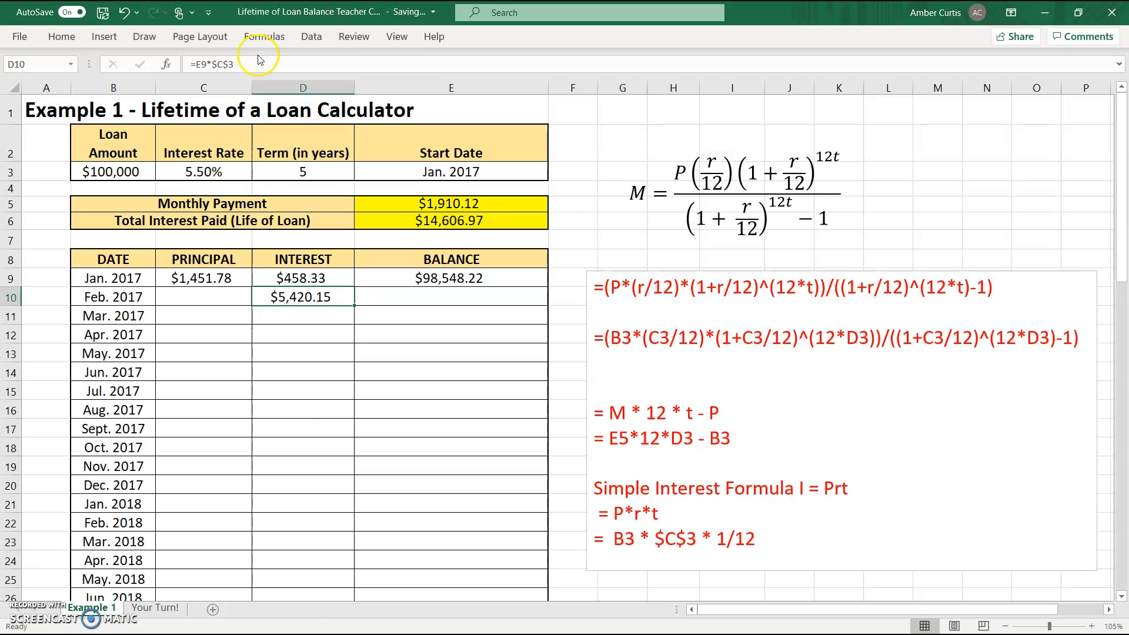
pyautogui.click(257, 58)
pyautogui.write('*1/12')
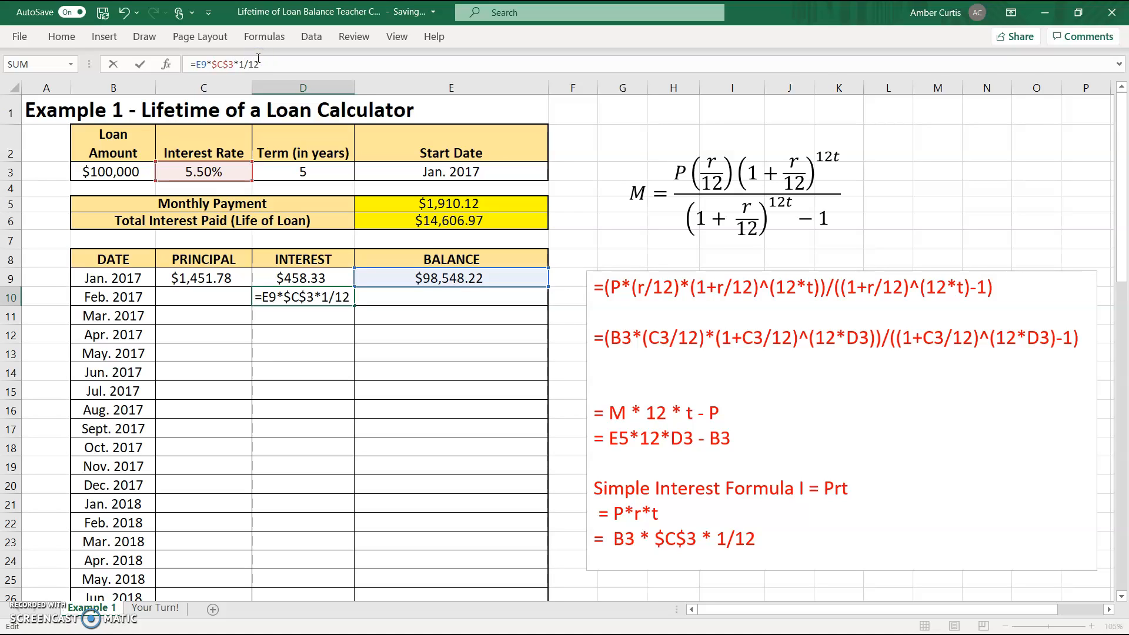
pyautogui.press('Return')
pyautogui.press('Up')
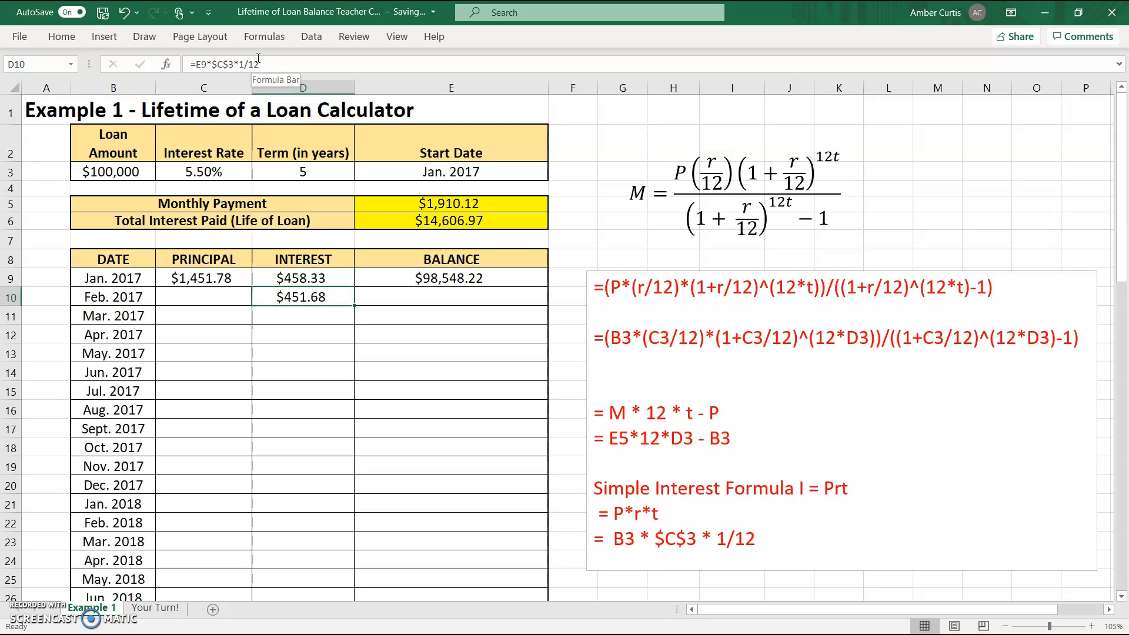
# Enter =E5-D10 in the Feb. 2017 Principal cell C10 to subtract the interest from the monthly payment
pyautogui.click(242, 297)
pyautogui.write('=')
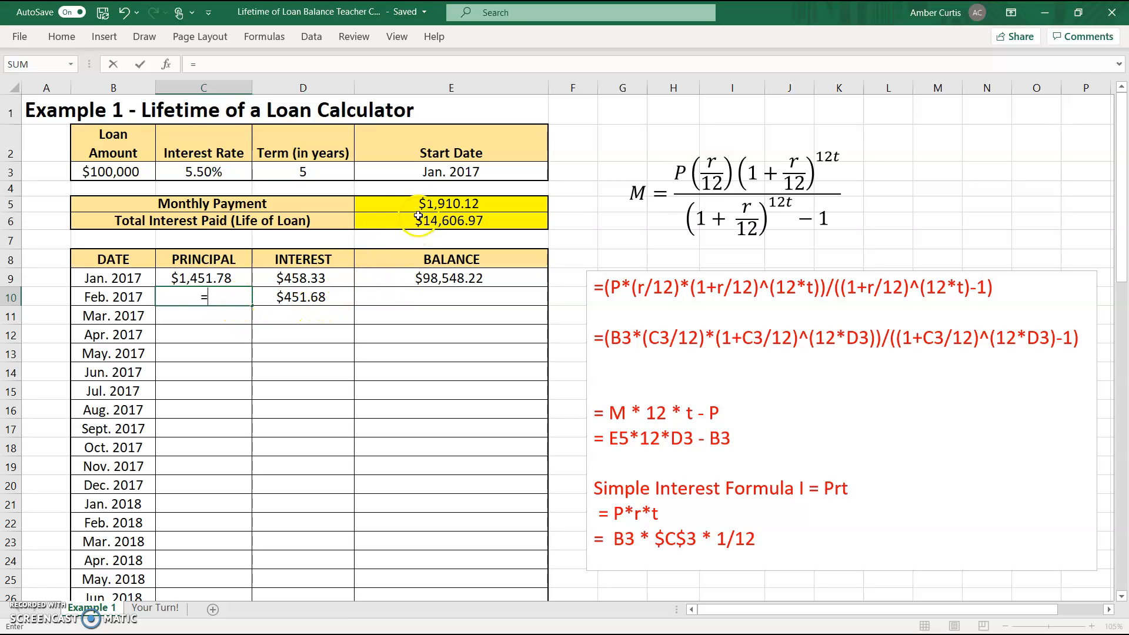
pyautogui.click(401, 204)
pyautogui.write('-')
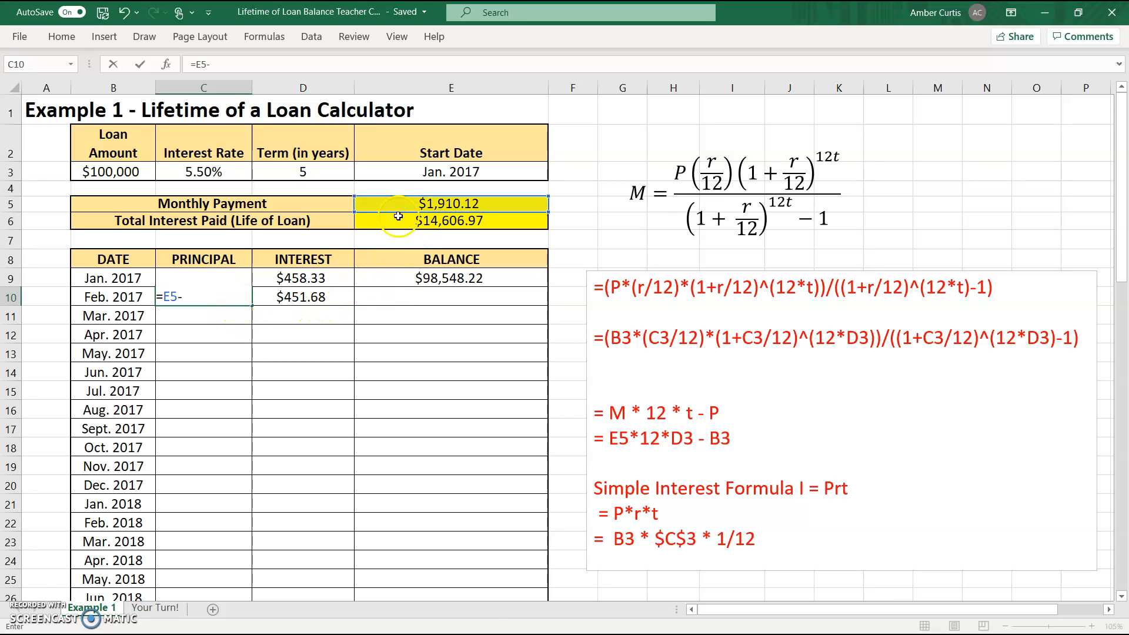
pyautogui.click(348, 299)
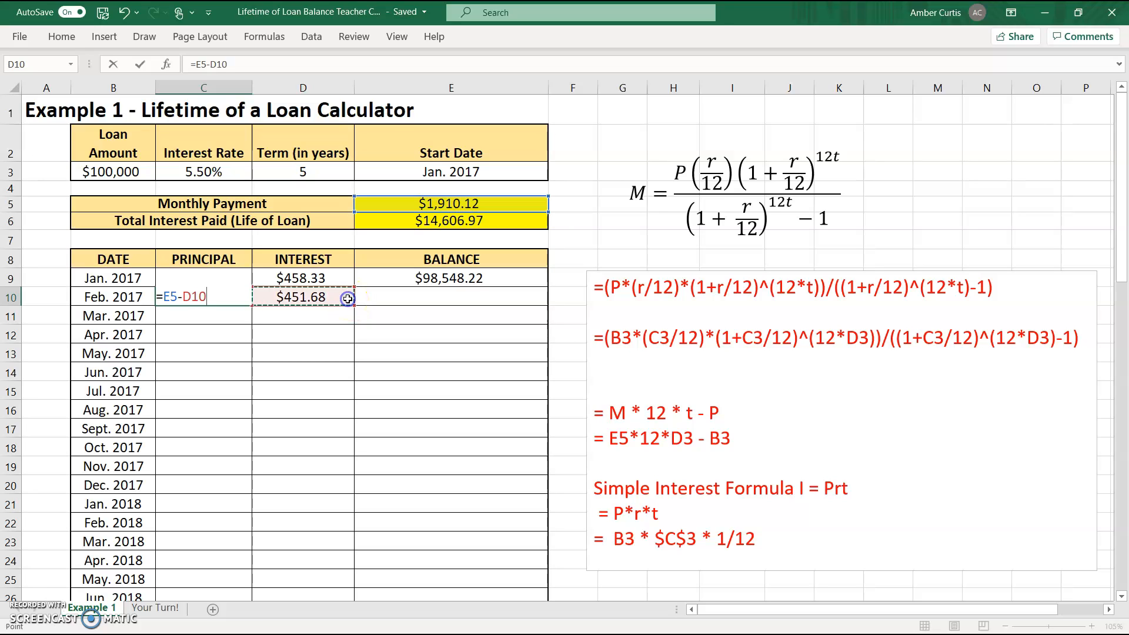
pyautogui.press('Return')
pyautogui.press('Up')
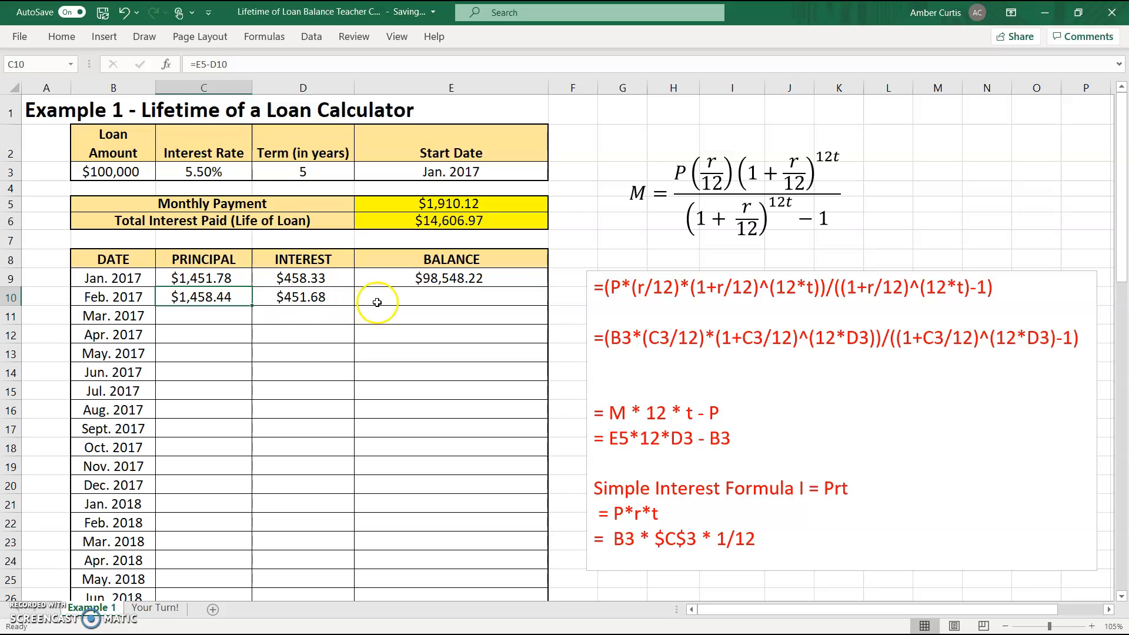
# Enter =E9-C10 in the Feb. 2017 Balance cell E10 to subtract the principal from the previous balance
pyautogui.click(377, 303)
pyautogui.write('=')
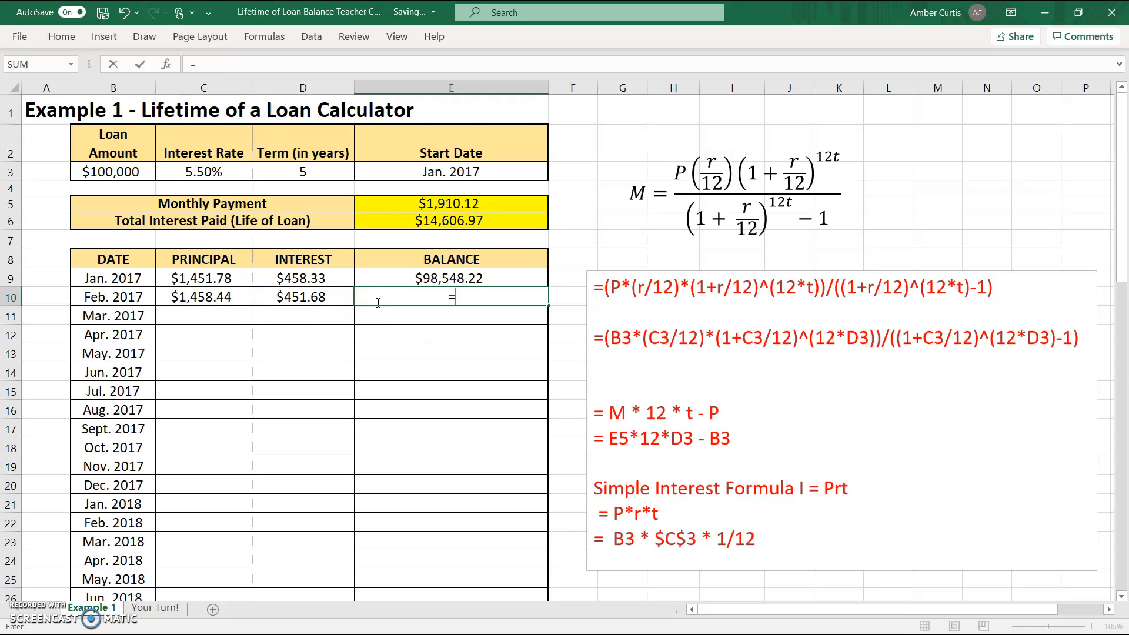
pyautogui.click(403, 273)
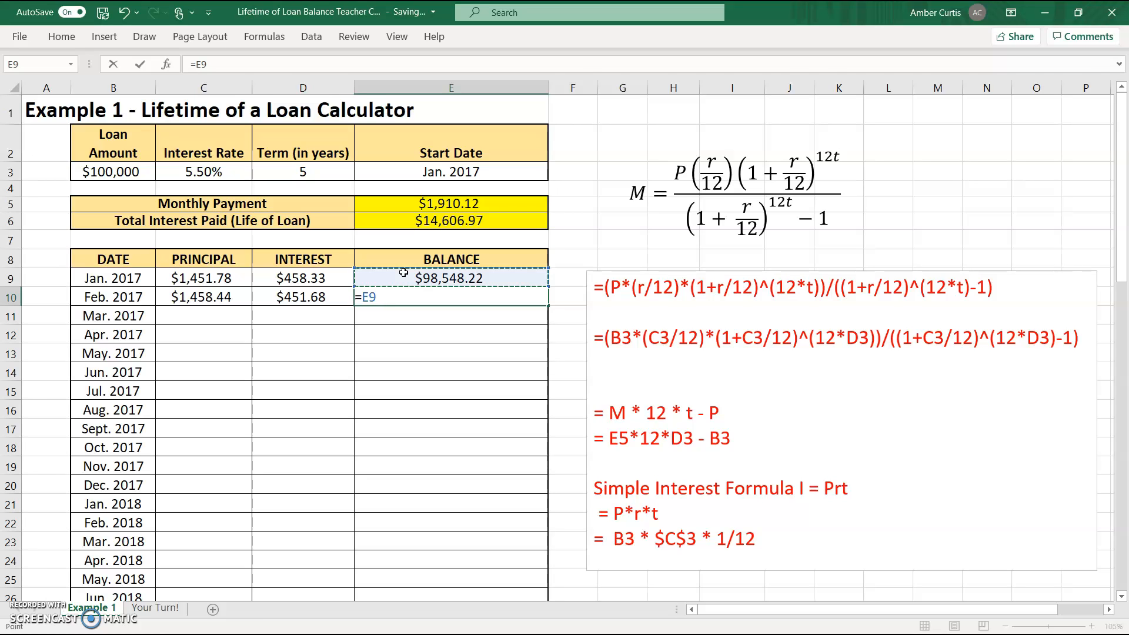
pyautogui.write('-')
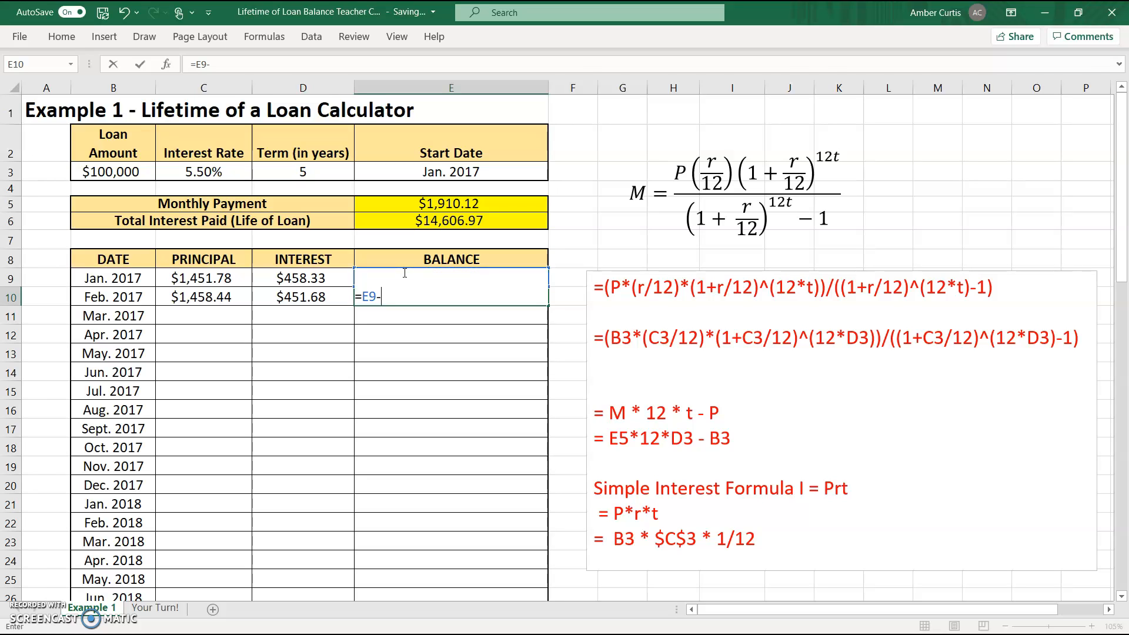
pyautogui.click(224, 299)
pyautogui.press('Return')
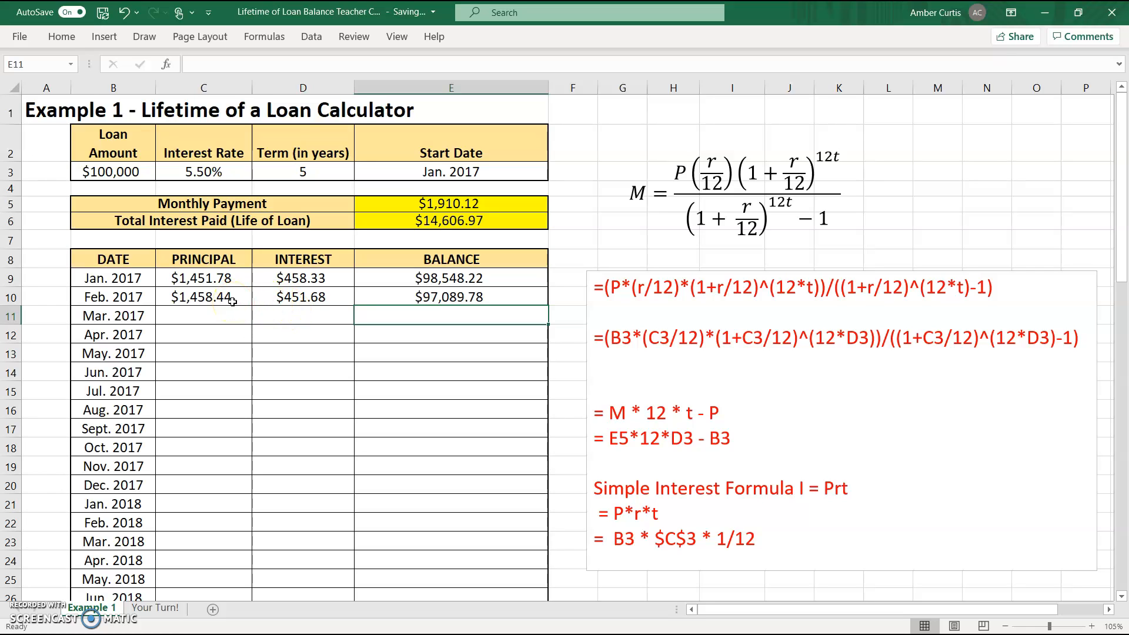
# Make the monthly payment reference absolute in the Feb. 2017 Principal cell C10, so the formula reads =$E$5-D10
pyautogui.click(206, 297)
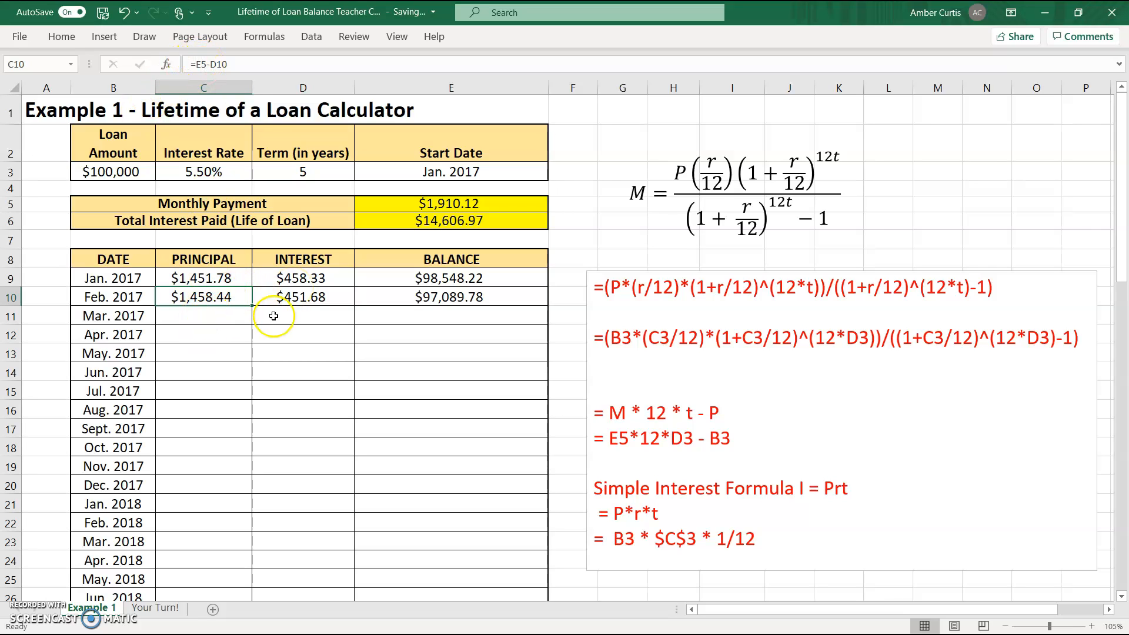
pyautogui.click(197, 65)
pyautogui.write('$')
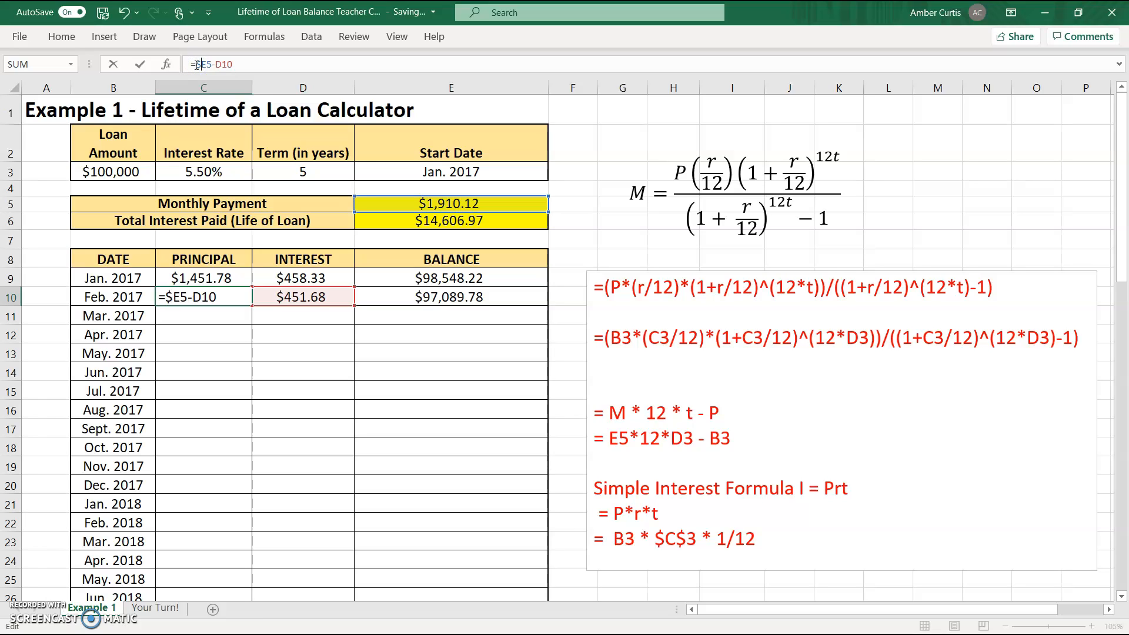
pyautogui.press('Right')
pyautogui.write('$')
pyautogui.press('Tab')
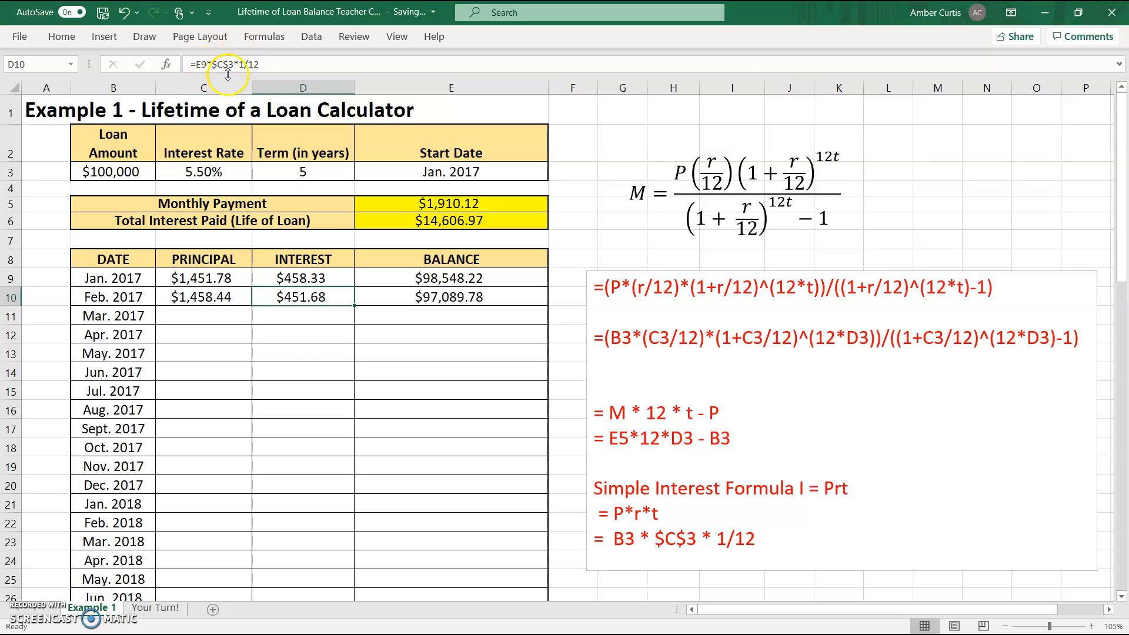
# Fill the Feb. 2017 Principal, Interest and Balance formulas in C10:E10 down through Dec. 2021 in row 68, and check the final balance
pyautogui.click(430, 298)
pyautogui.moveTo(220, 299); pyautogui.dragTo(420, 291)
pyautogui.moveTo(547, 305); pyautogui.dragTo(547, 360)
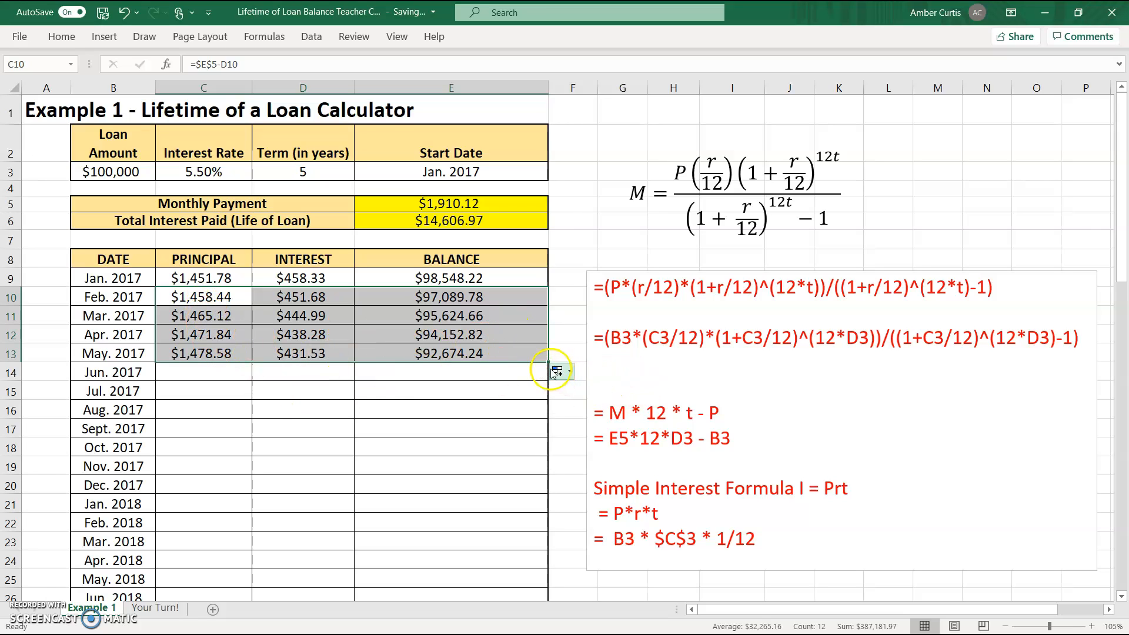
pyautogui.moveTo(547, 360); pyautogui.dragTo(441, 514)
pyautogui.click(441, 516)
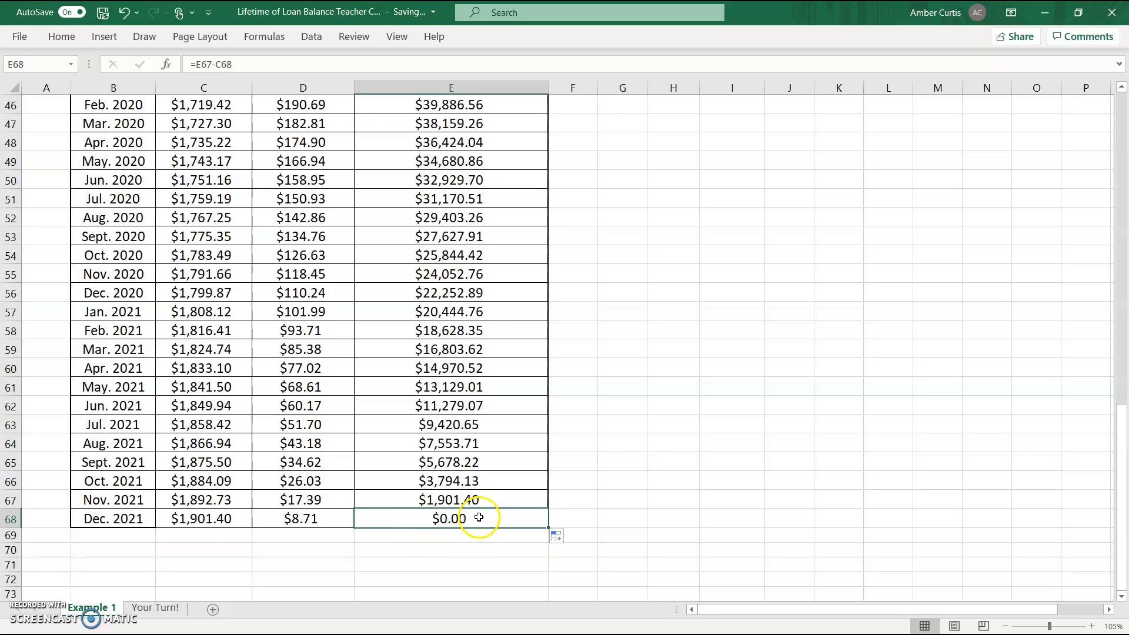
pyautogui.click(608, 425)
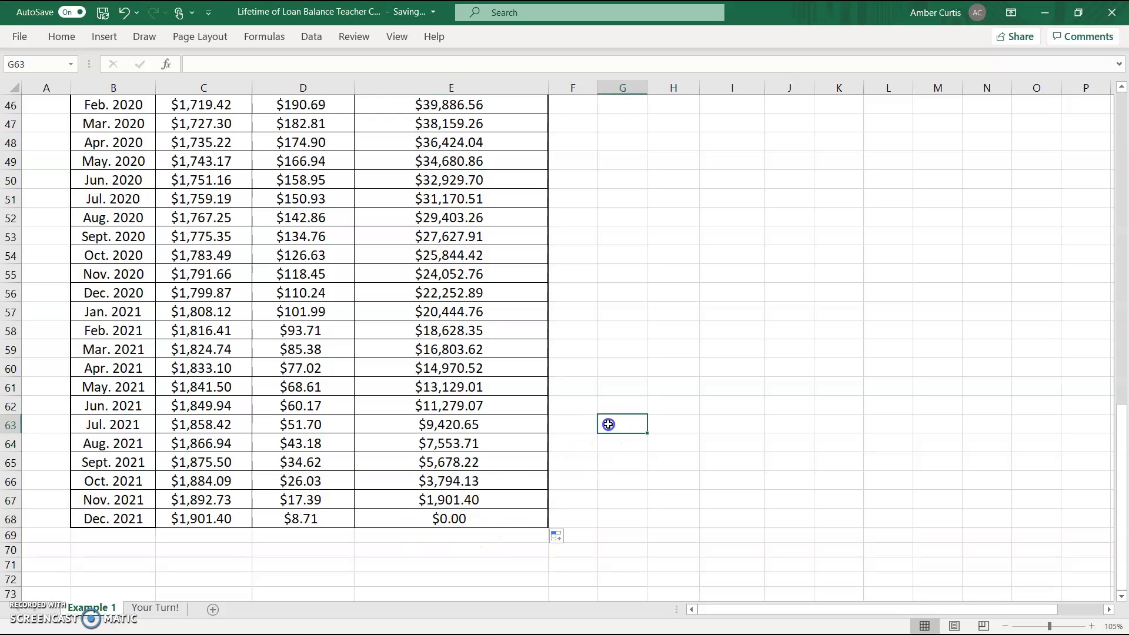
pyautogui.scroll(15, 609, 425)
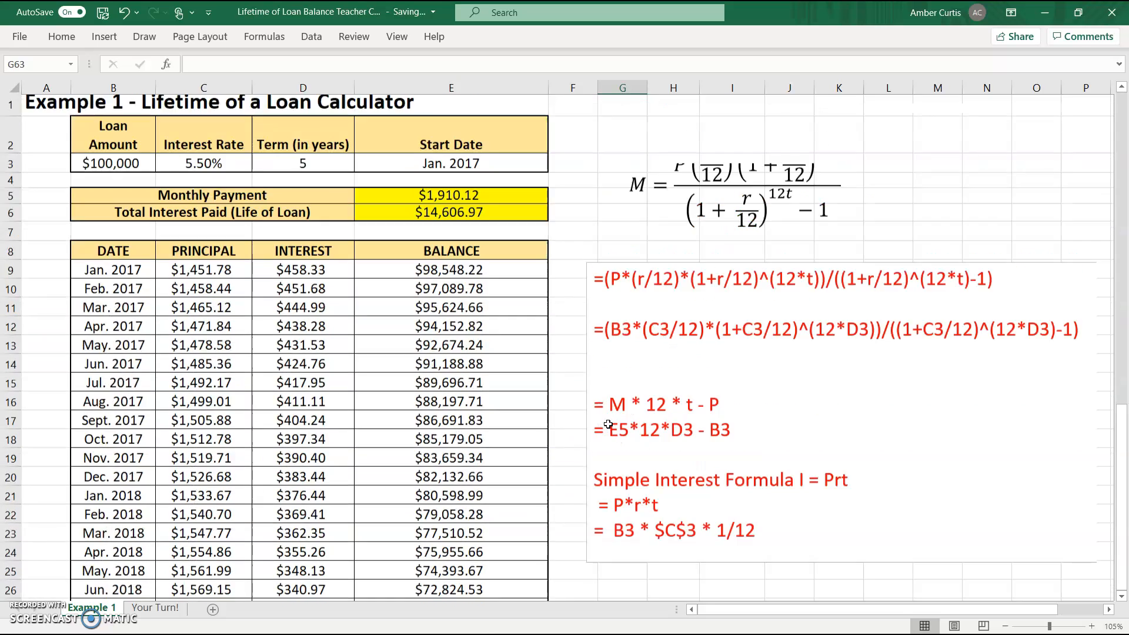